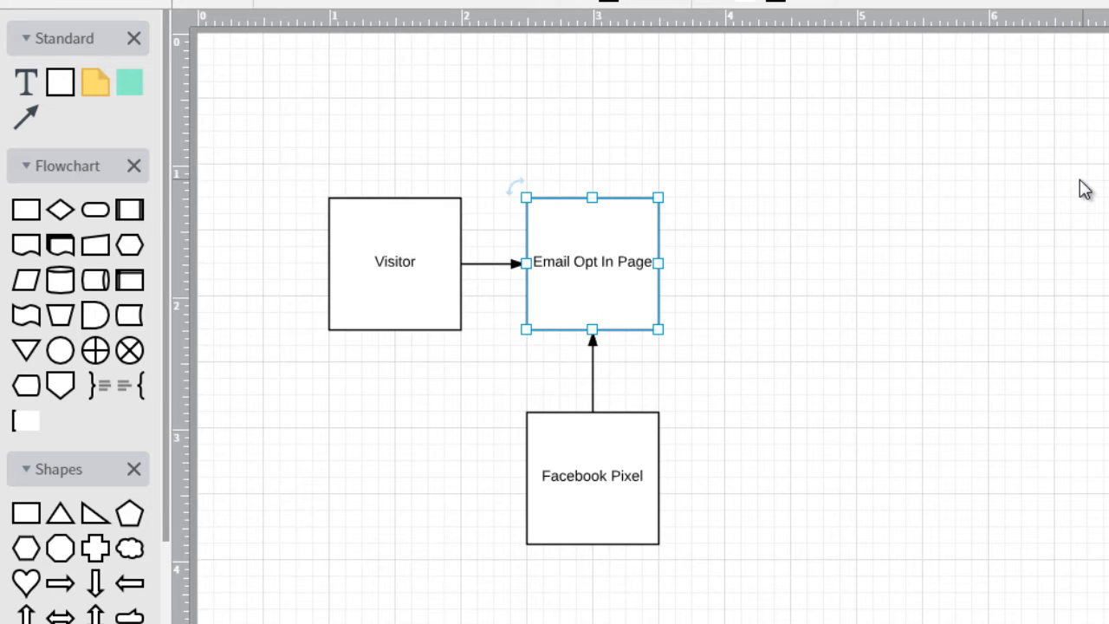
Relabel the "Email Opt In Page" box as "Blog Post"
click(826, 139)
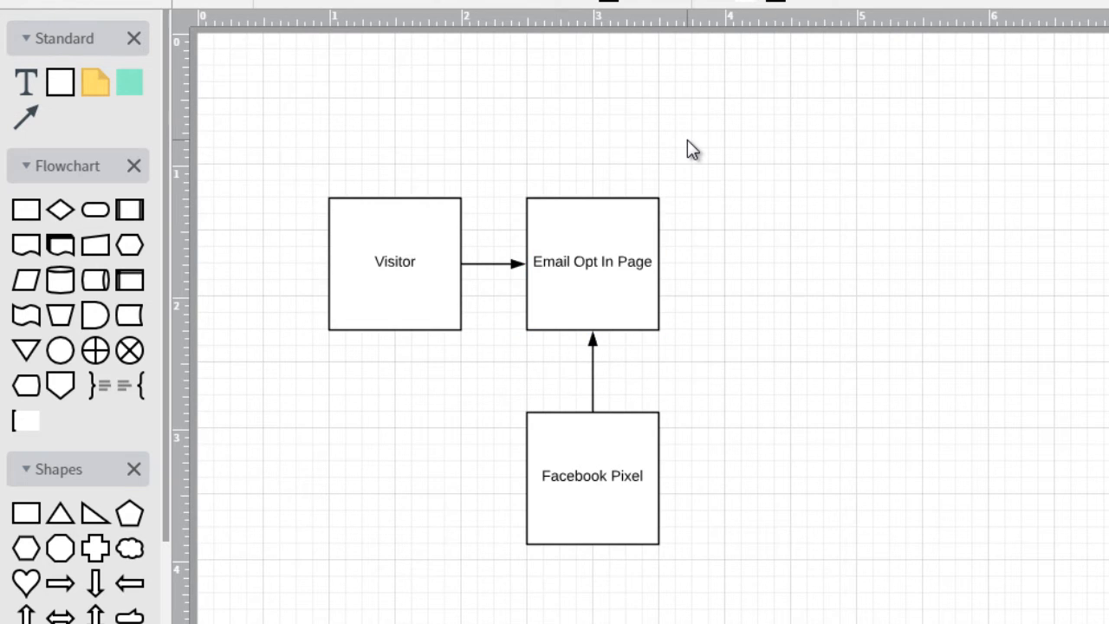
click(418, 235)
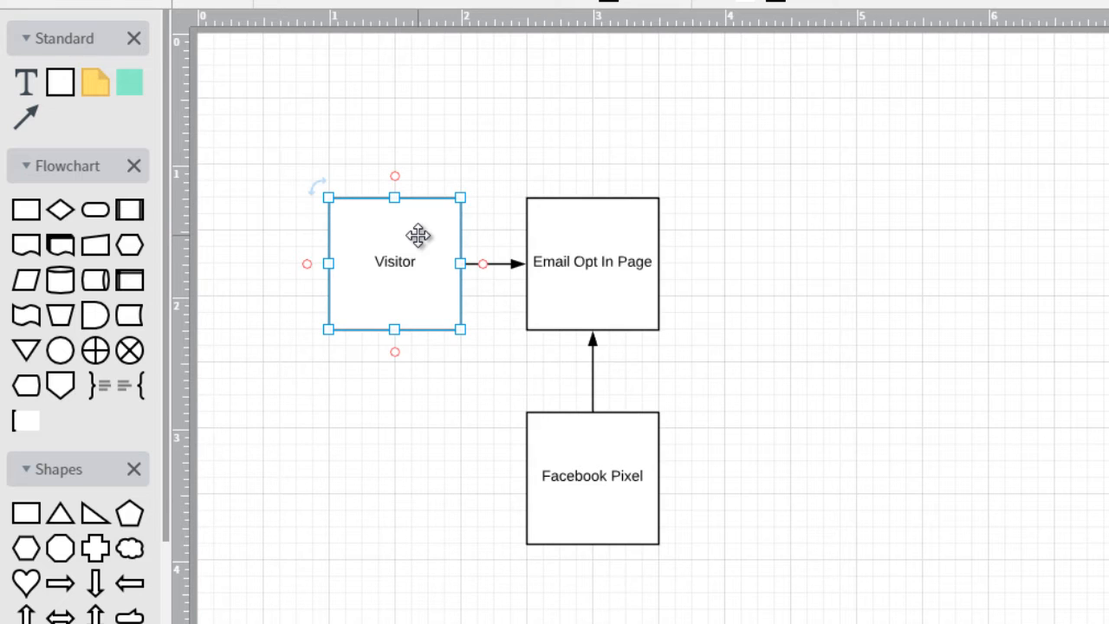
click(599, 261)
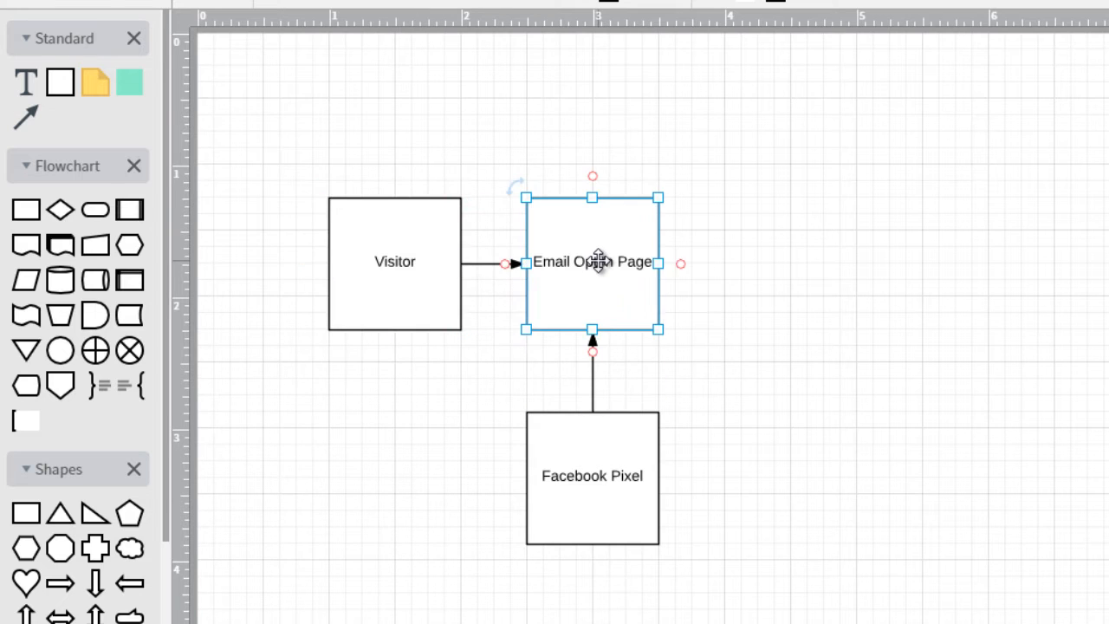
double_click(599, 261)
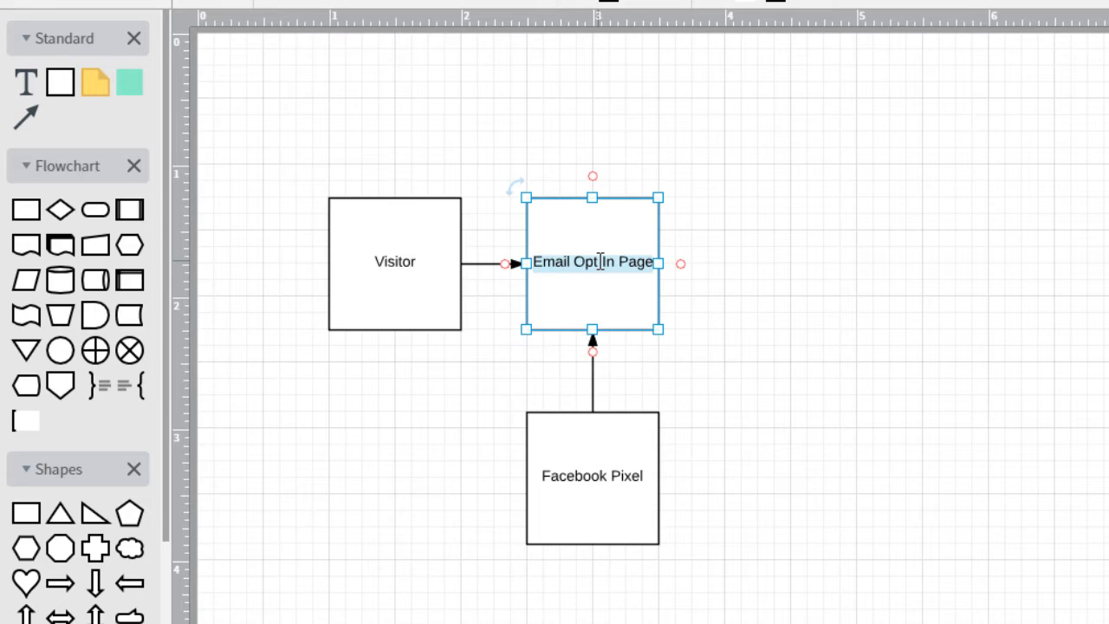
key(BackSpace)
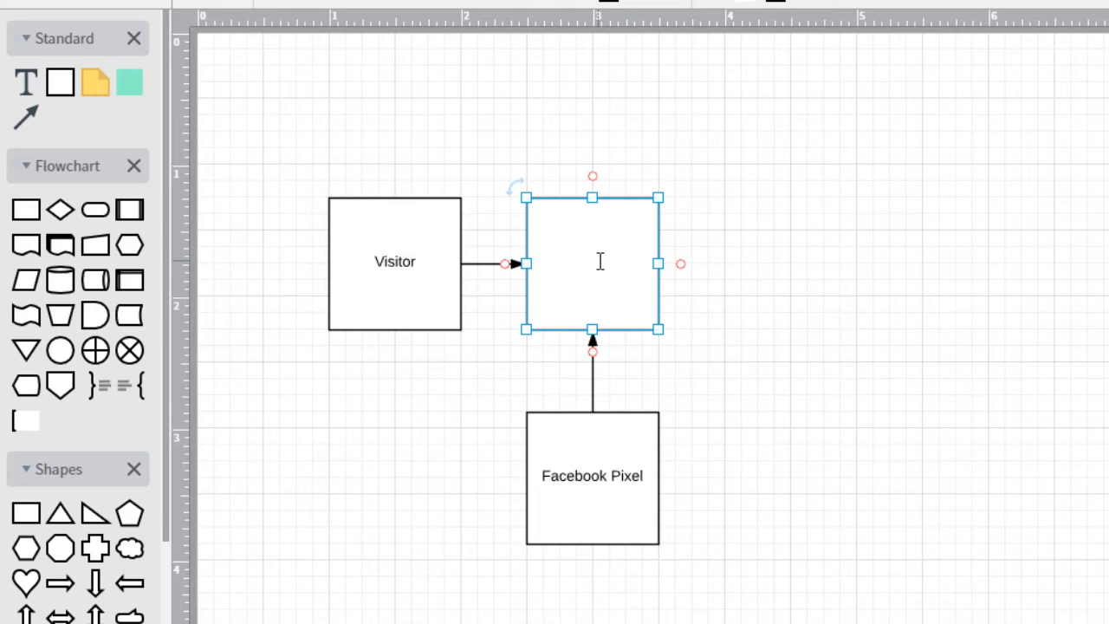
text(Blog Post)
click(708, 210)
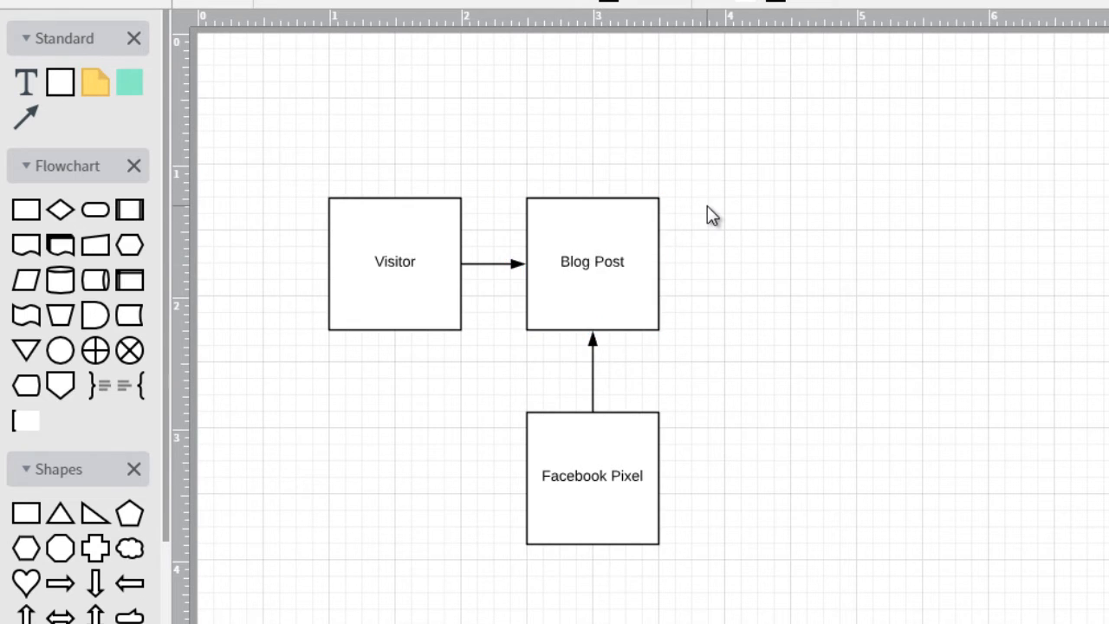
click(584, 236)
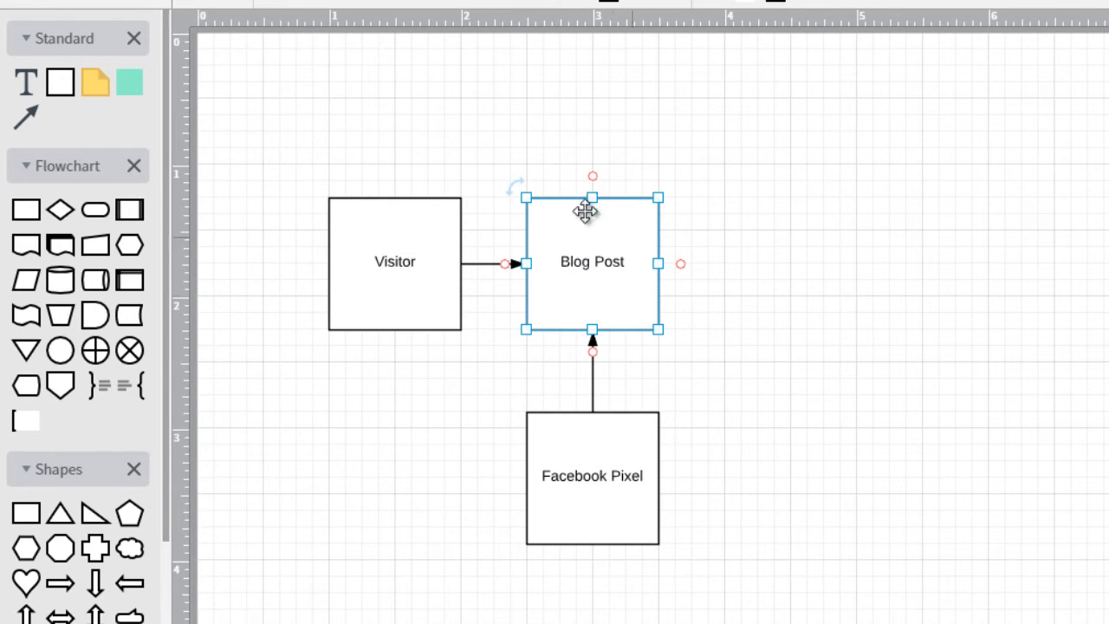
click(592, 463)
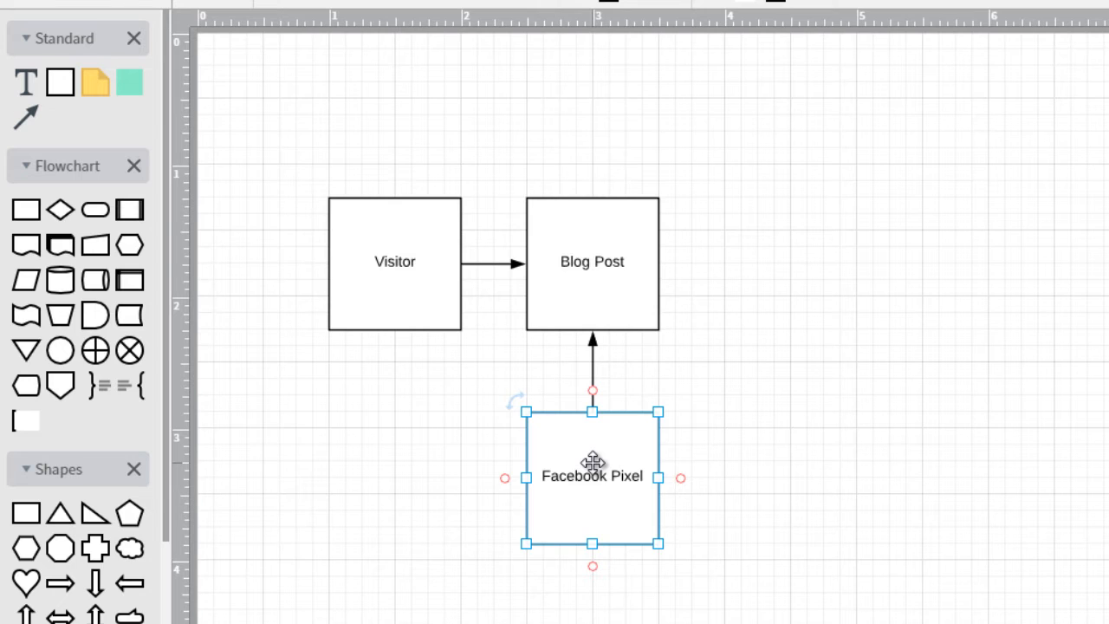
click(589, 268)
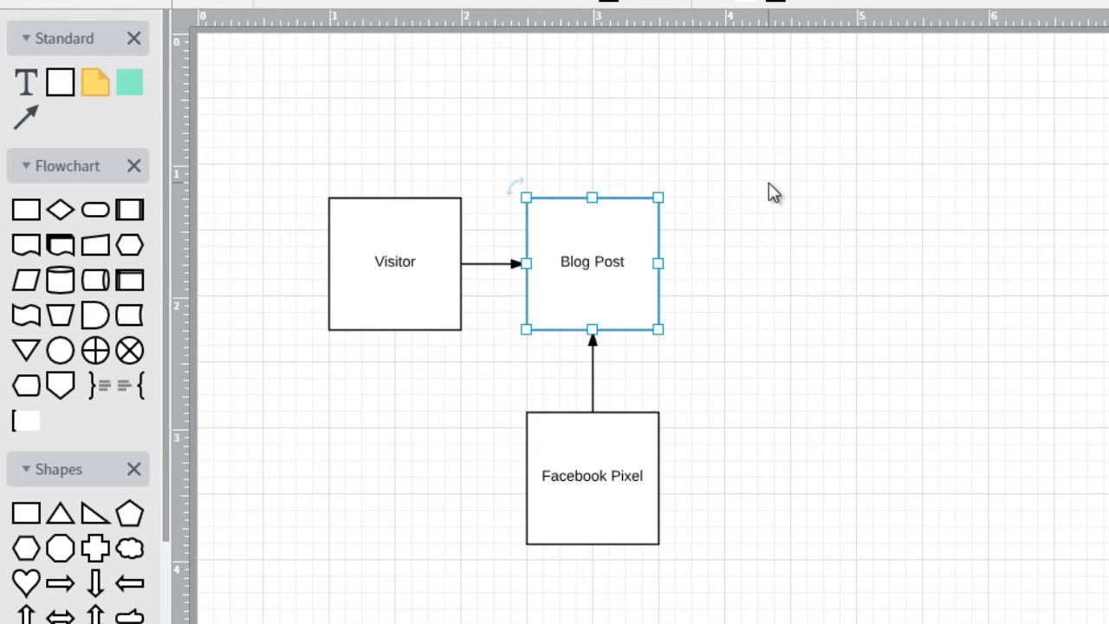
click(618, 257)
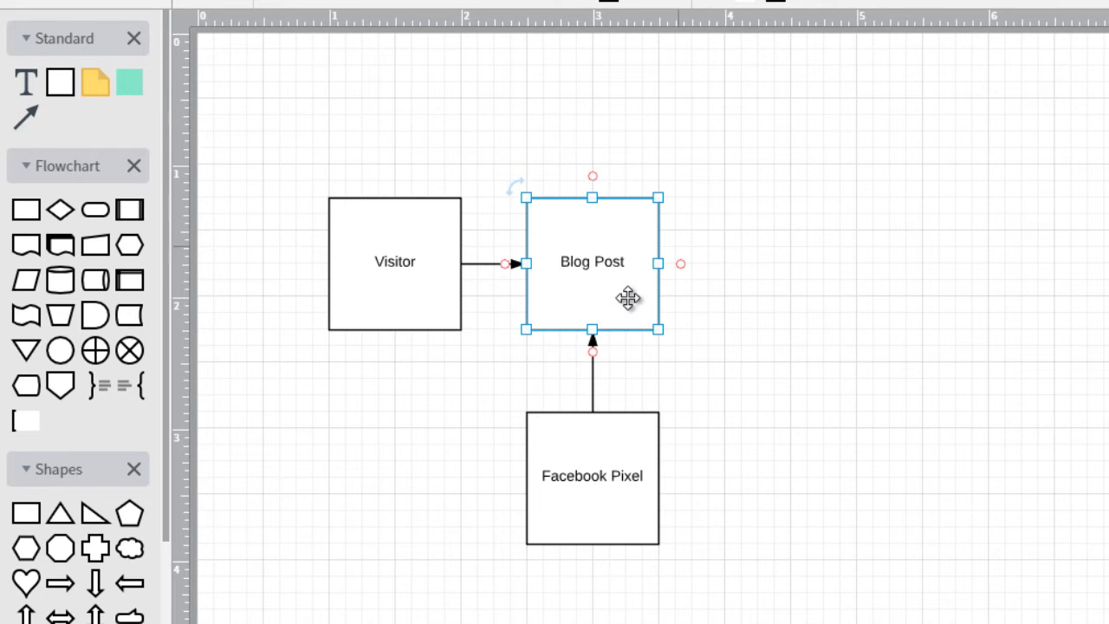
Duplicate the Facebook Pixel box, place the copy to its right, and draw an arrow from the bottom of Visitor to the copy's bottom edge
click(615, 458)
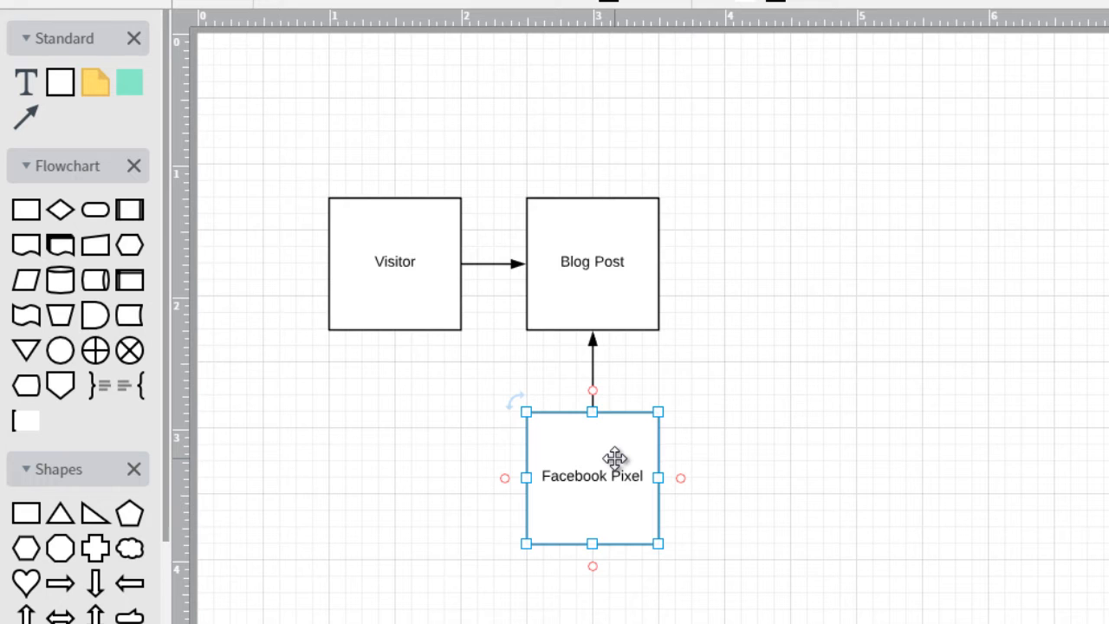
key(ctrl+d)
drag(615, 458, 805, 453)
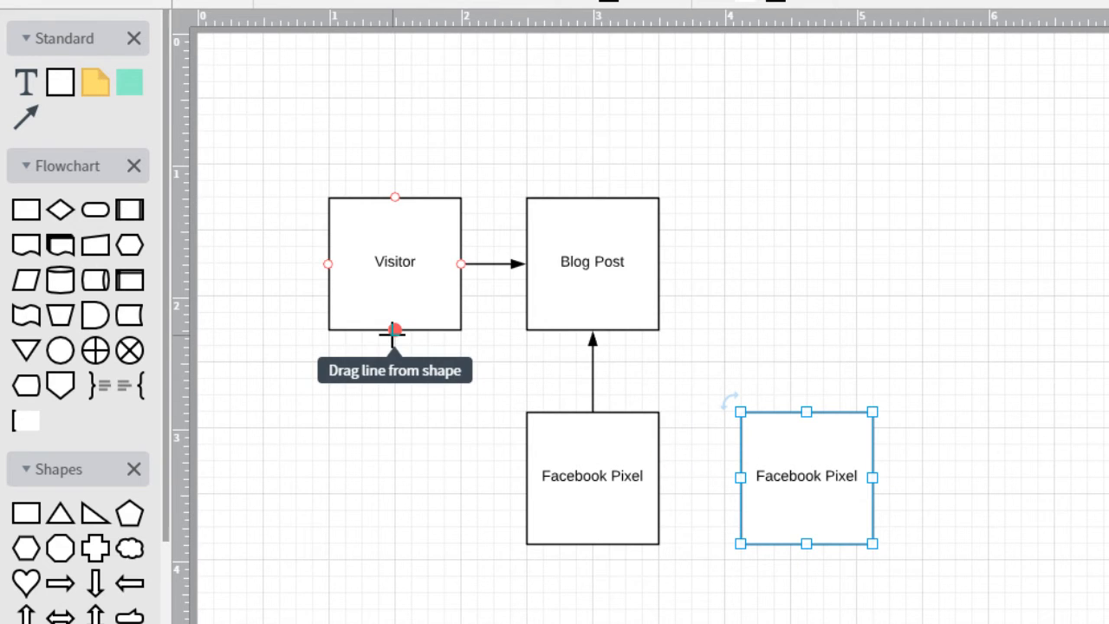
drag(392, 329, 806, 430)
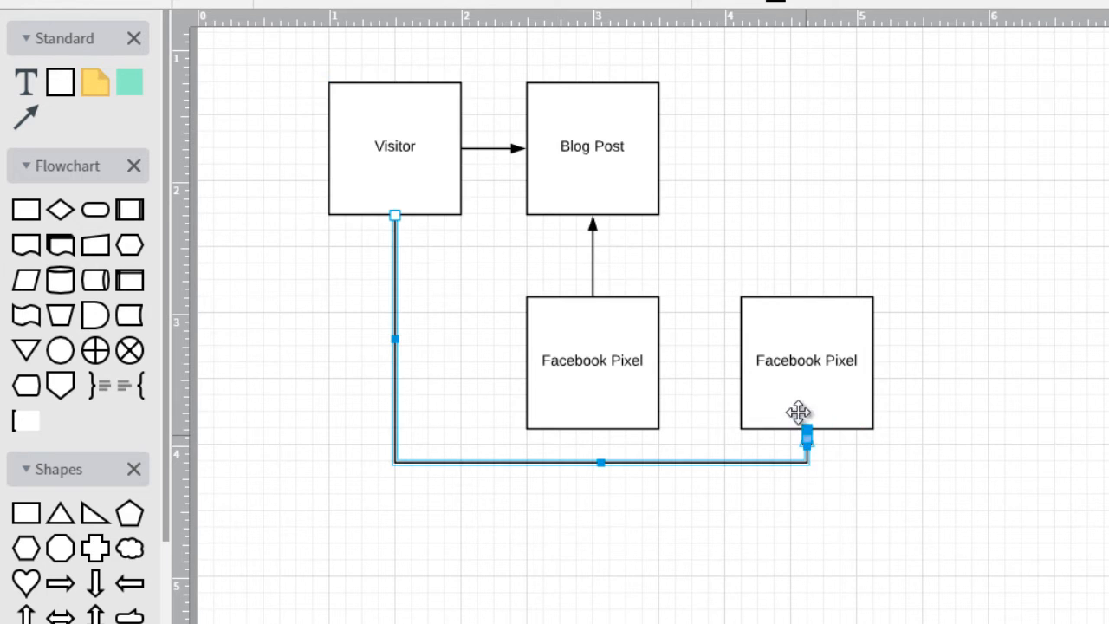
Relabel the duplicated Facebook Pixel box as "Custom Audience"
double_click(798, 367)
text(C)
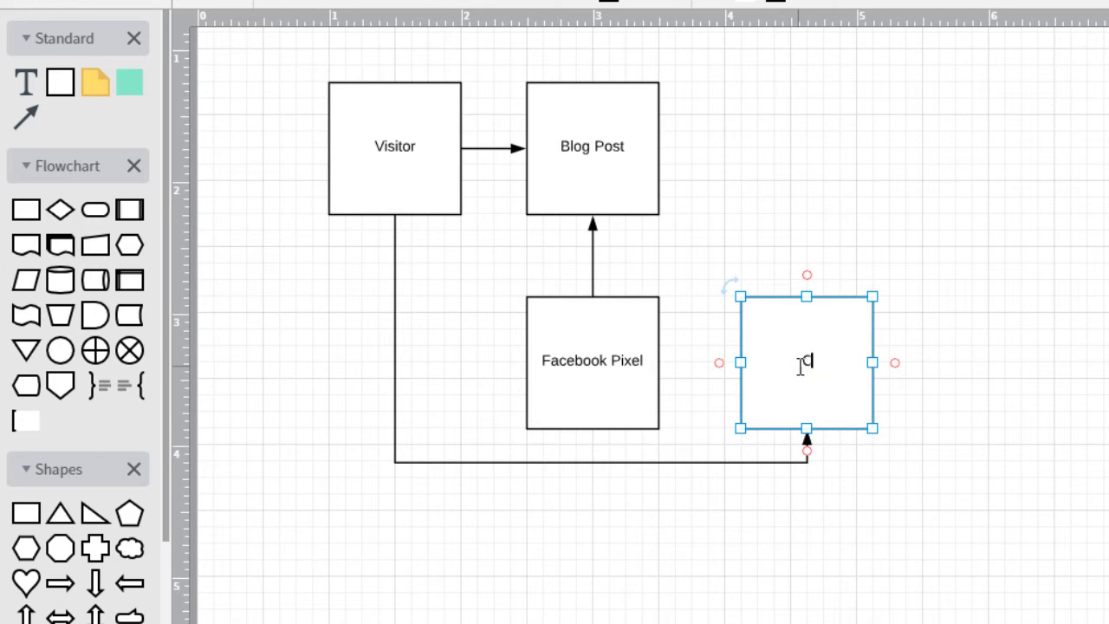
text(ustom Audience)
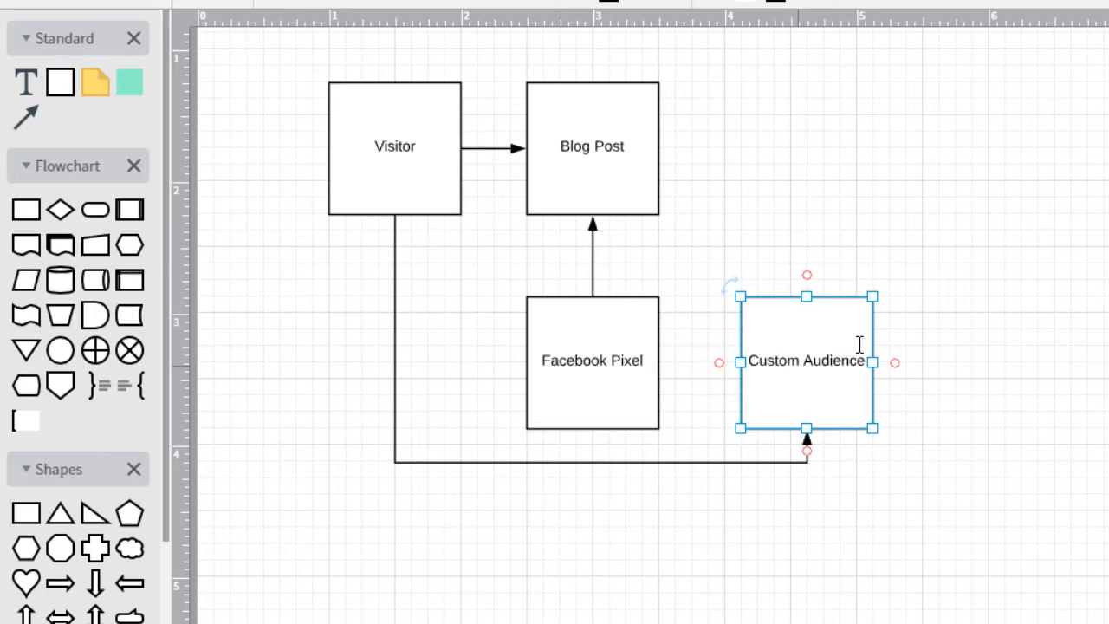
click(968, 317)
Duplicate the Custom Audience box, place the copy directly above it in line with Blog Post, and label it "Facebook Ad"
click(817, 361)
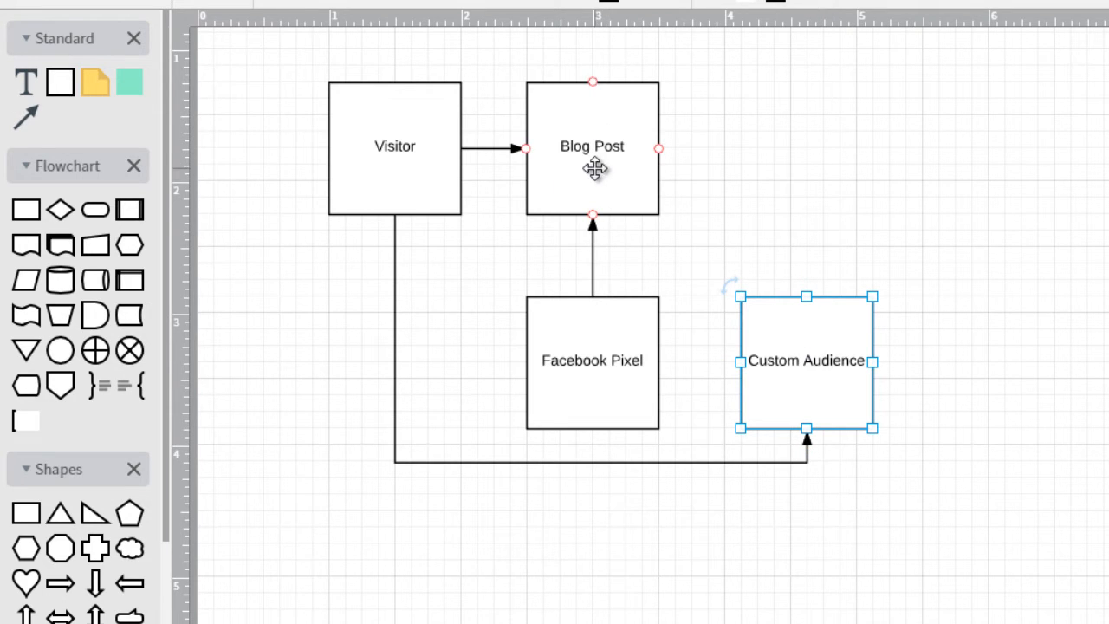
click(776, 326)
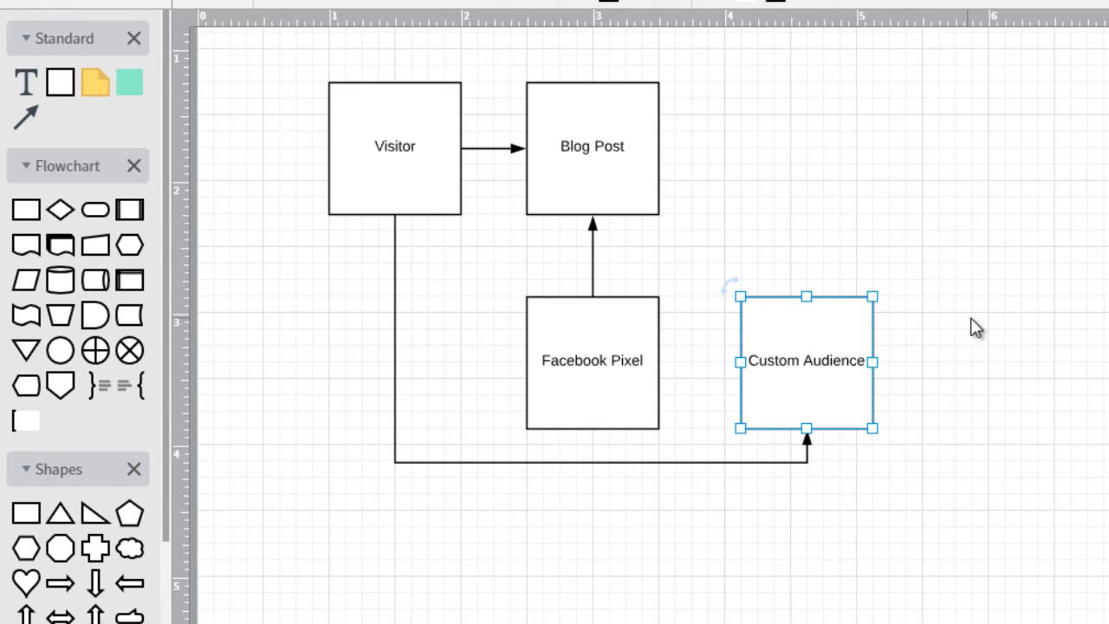
scroll(653, 317, up, 2)
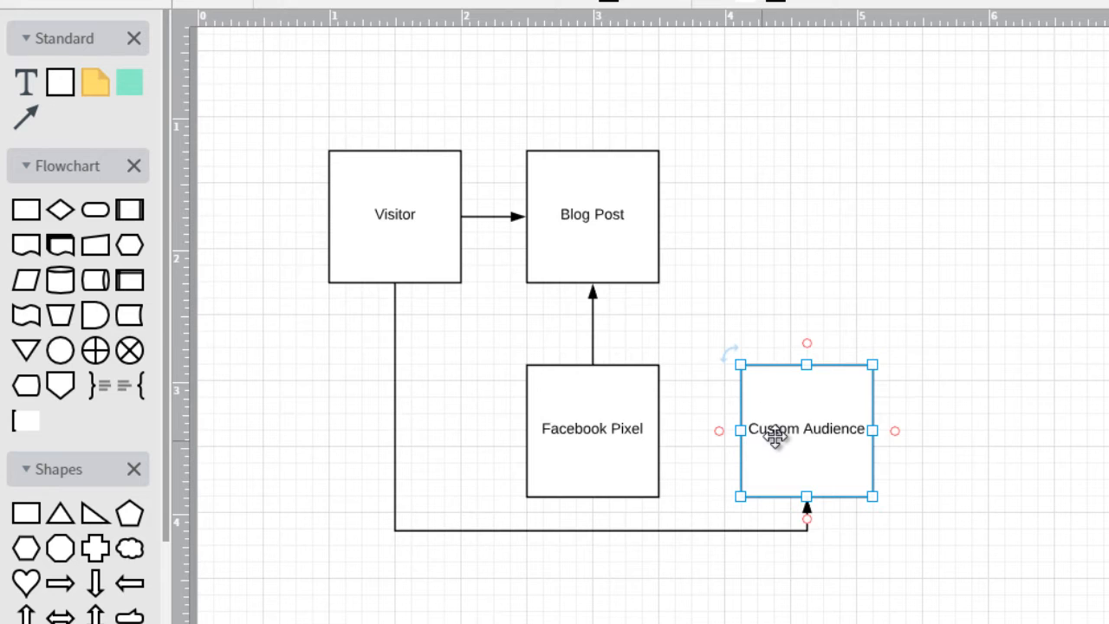
key(ctrl+d)
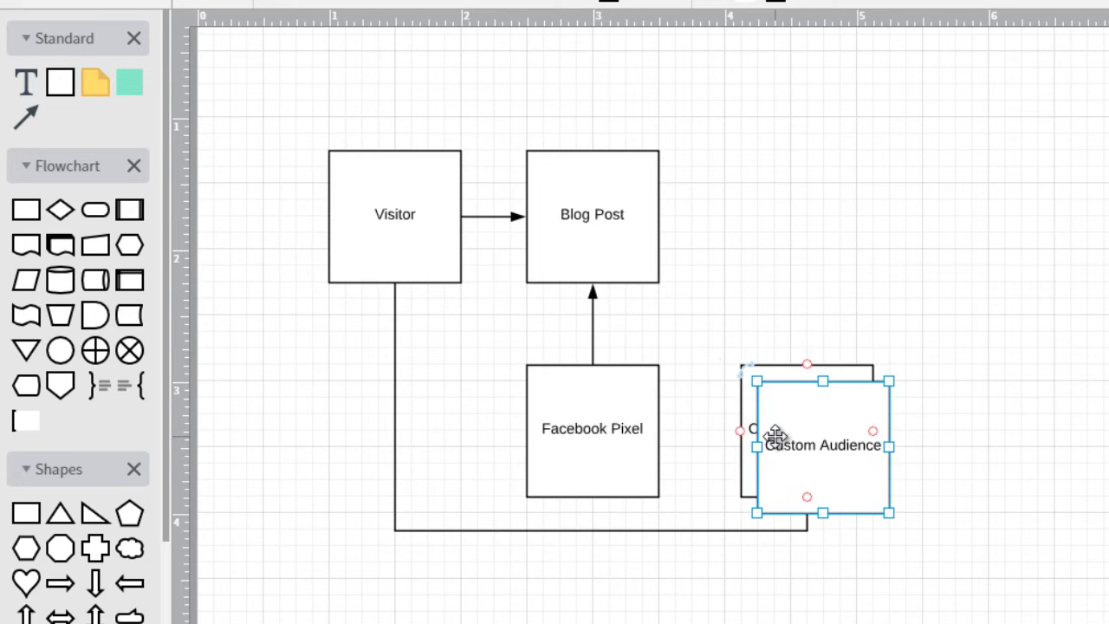
drag(824, 443, 814, 215)
double_click(815, 216)
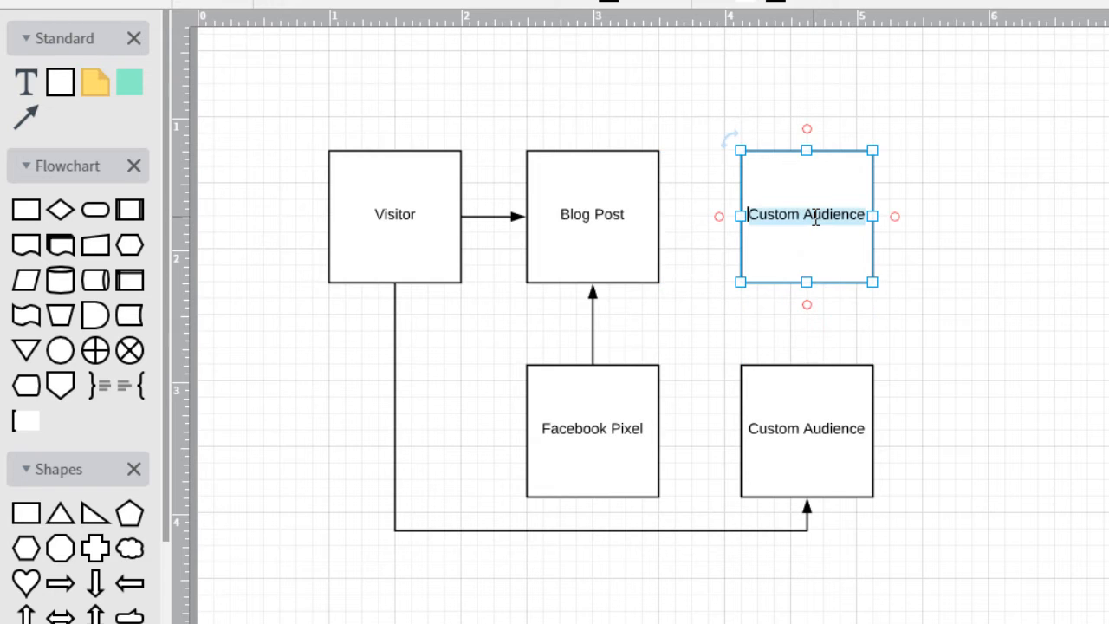
text(Facebook Ad)
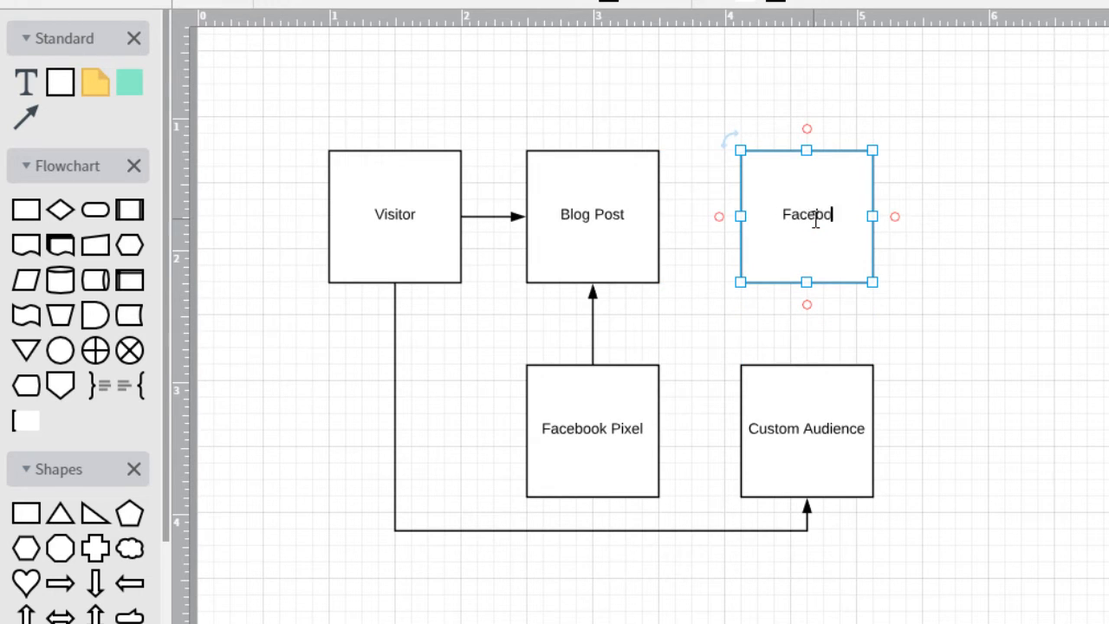
click(965, 223)
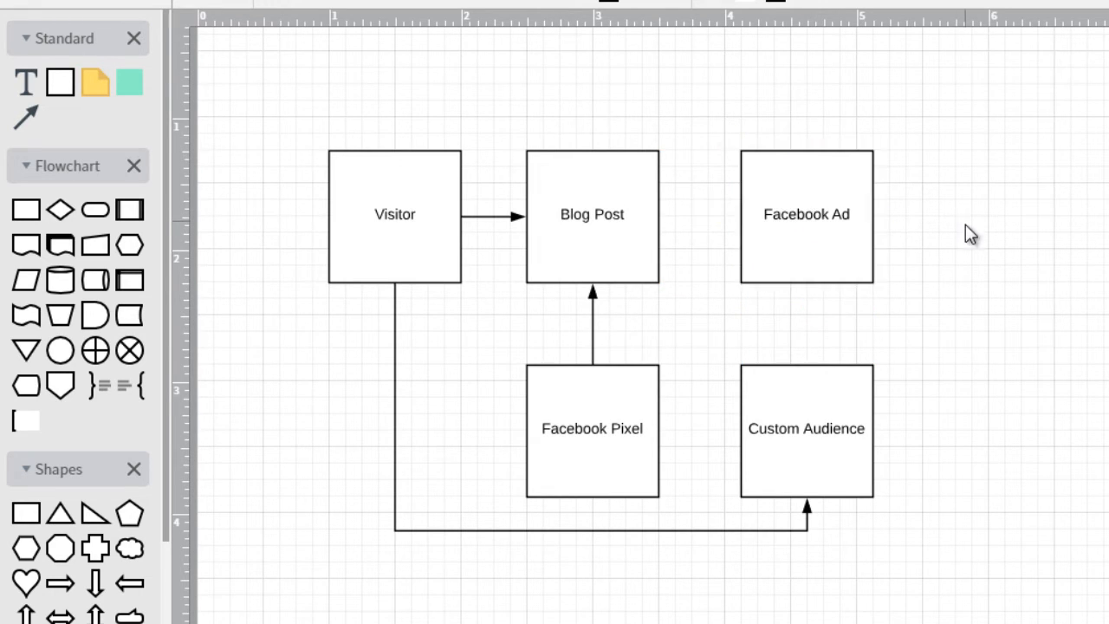
Draw an arrow from the bottom of the Facebook Ad box down to the top of the Custom Audience box
click(785, 395)
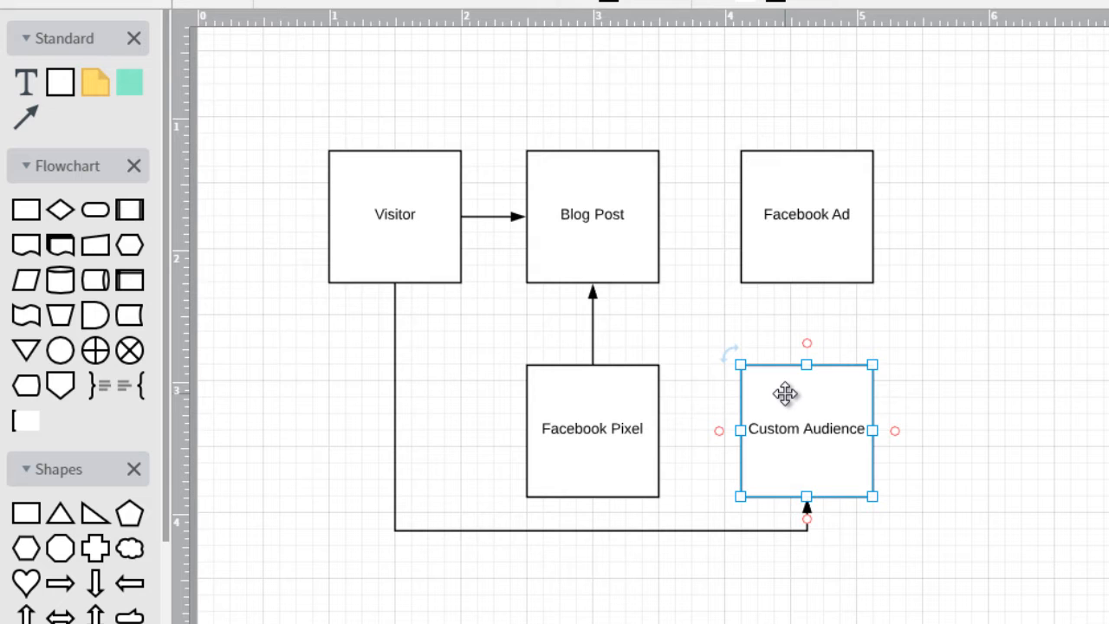
click(866, 358)
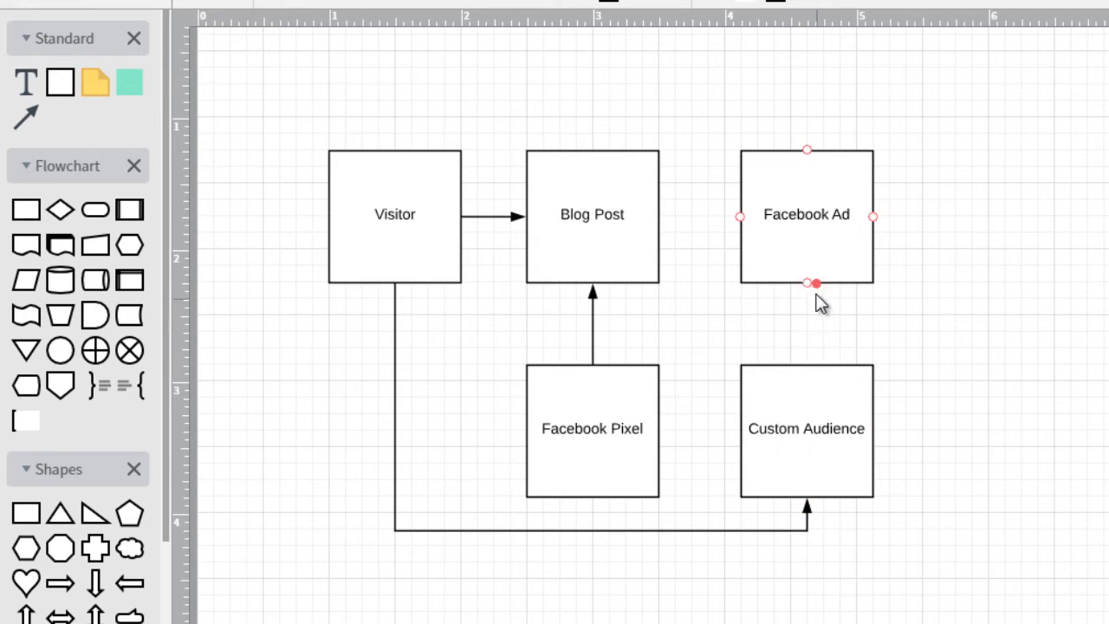
drag(806, 282, 811, 362)
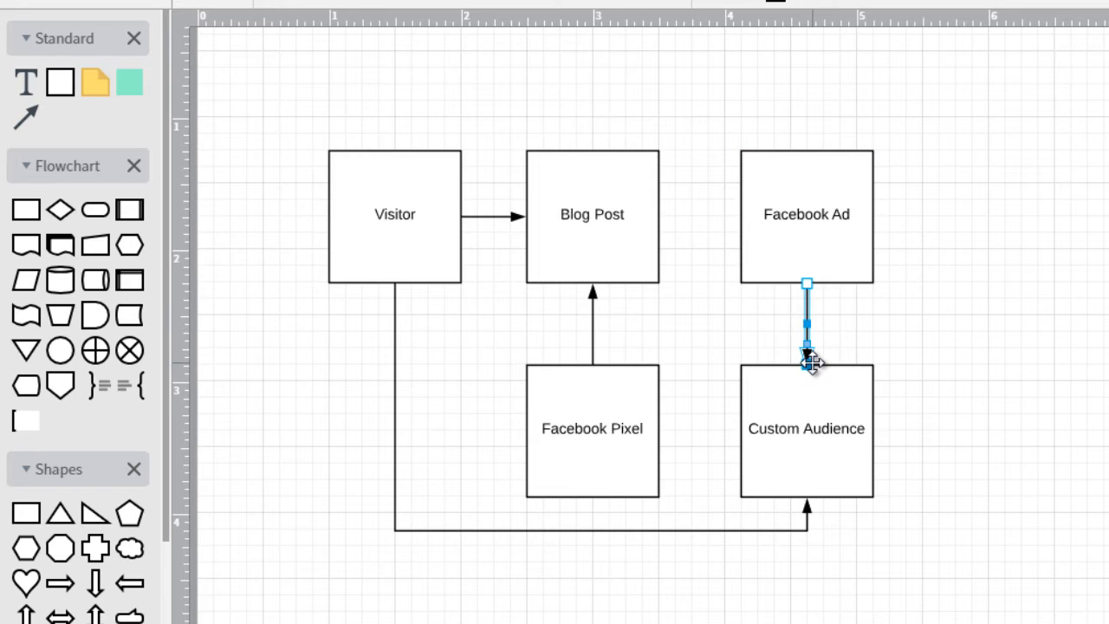
click(825, 260)
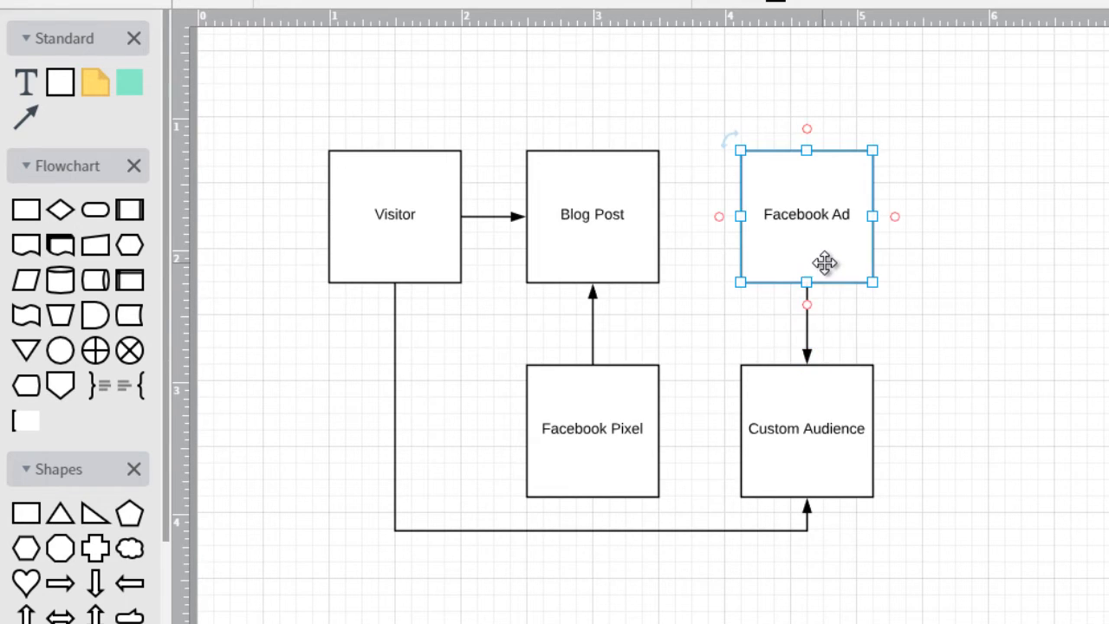
click(832, 418)
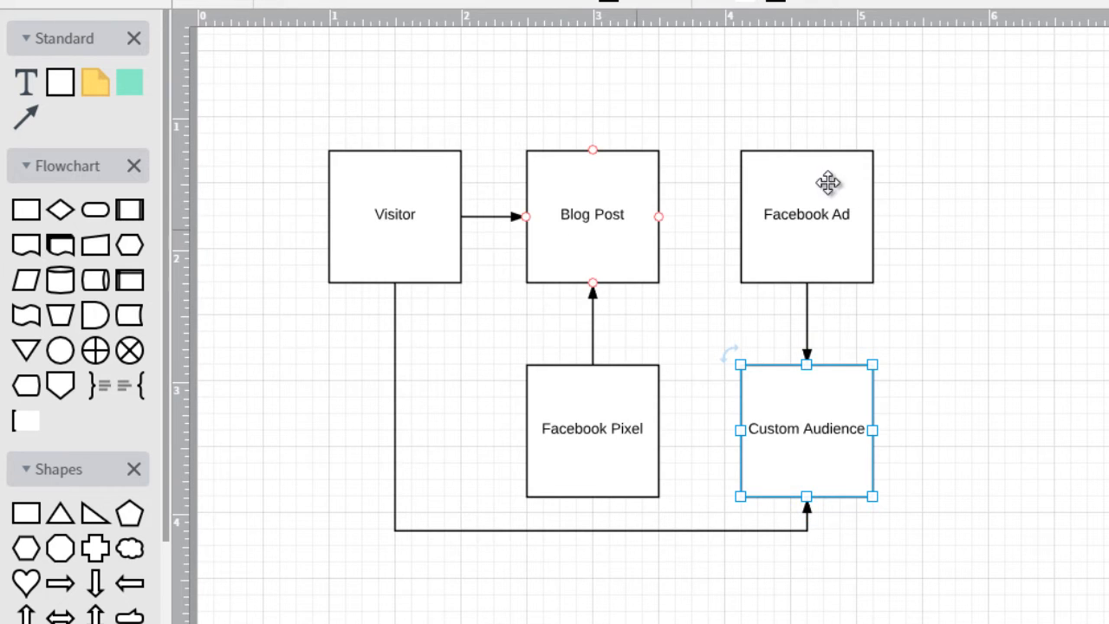
click(912, 181)
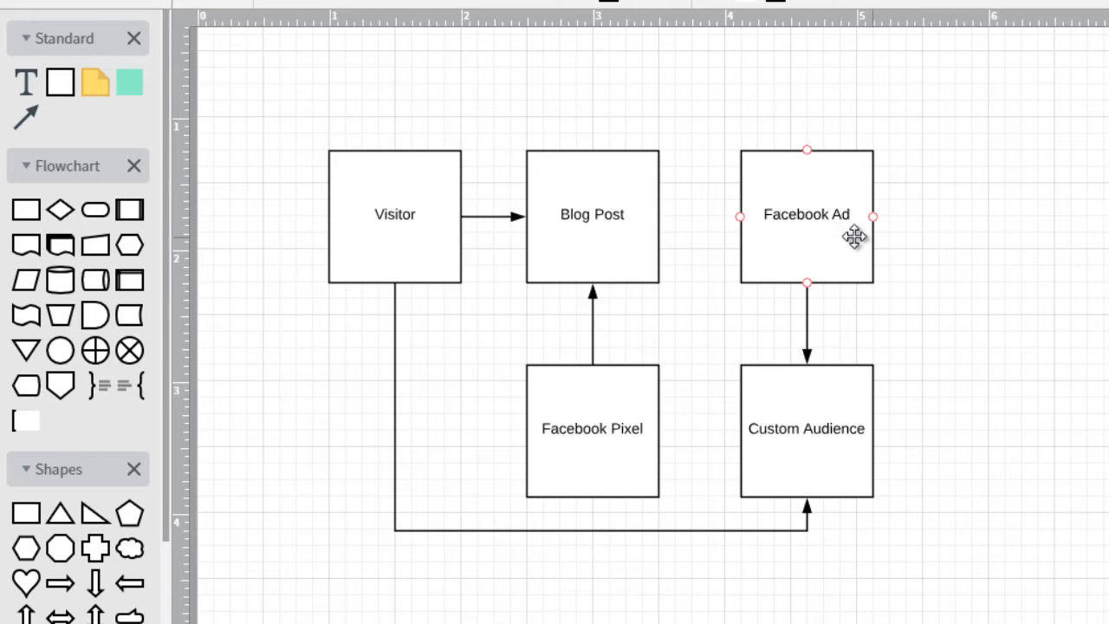
click(425, 238)
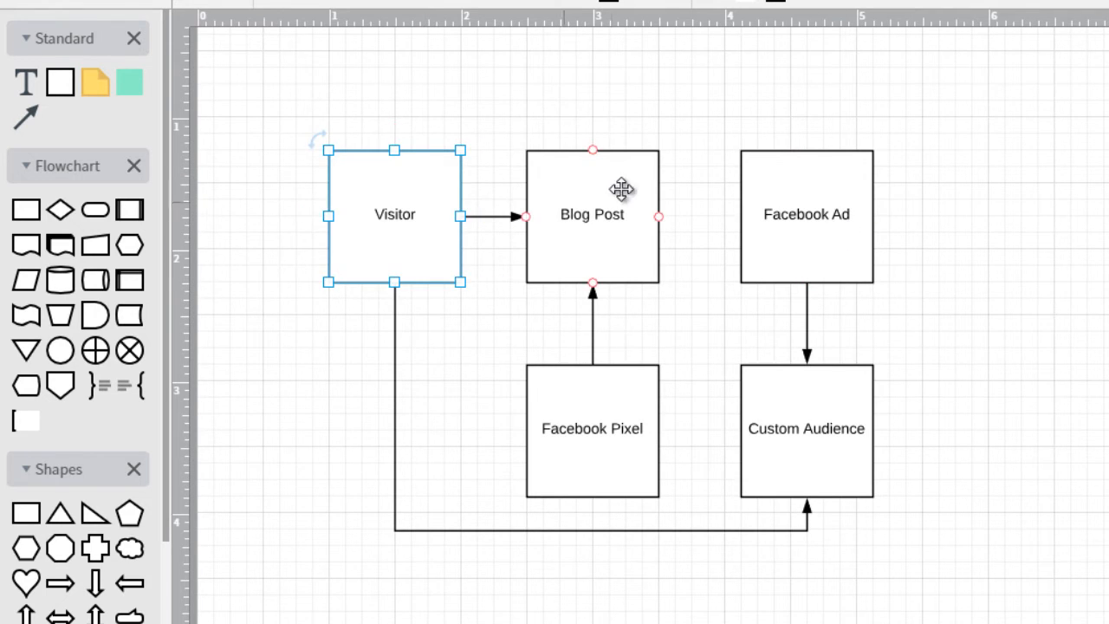
click(600, 219)
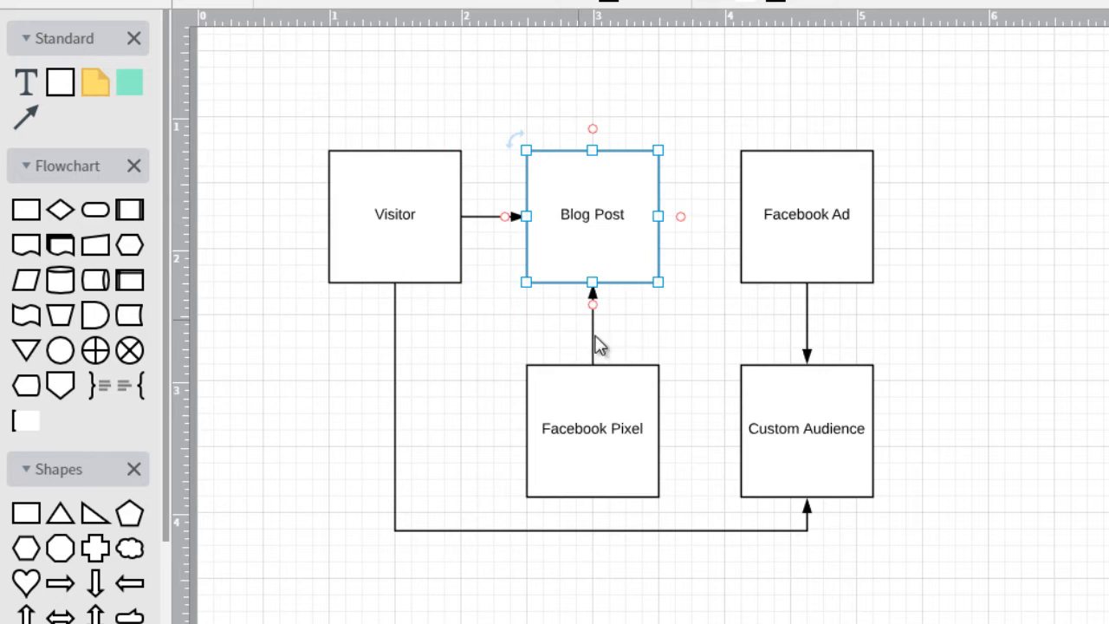
click(560, 404)
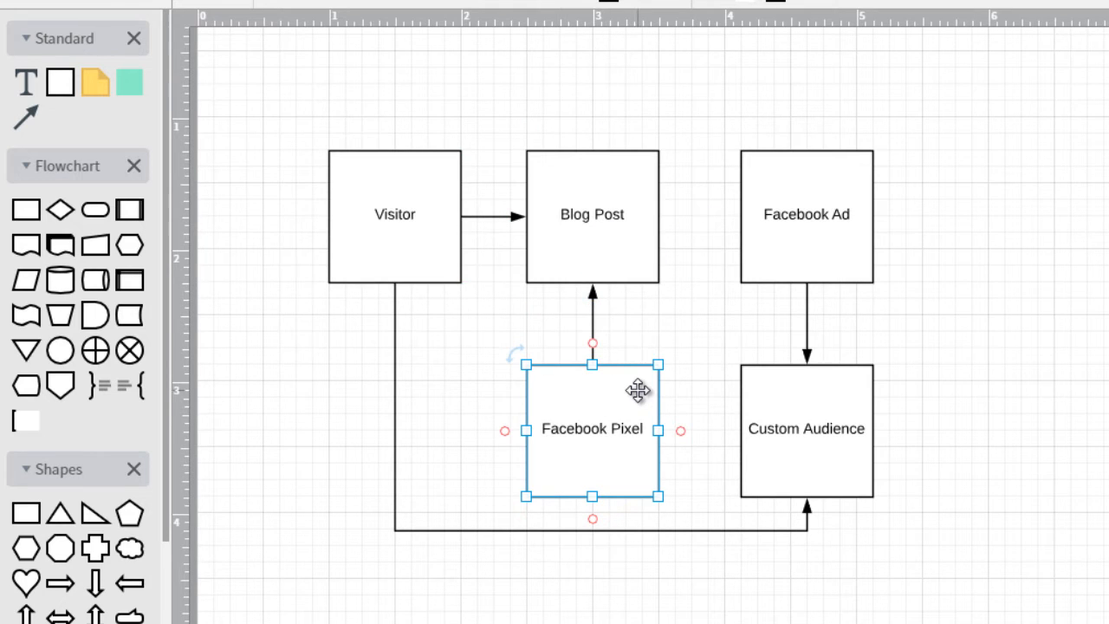
click(579, 194)
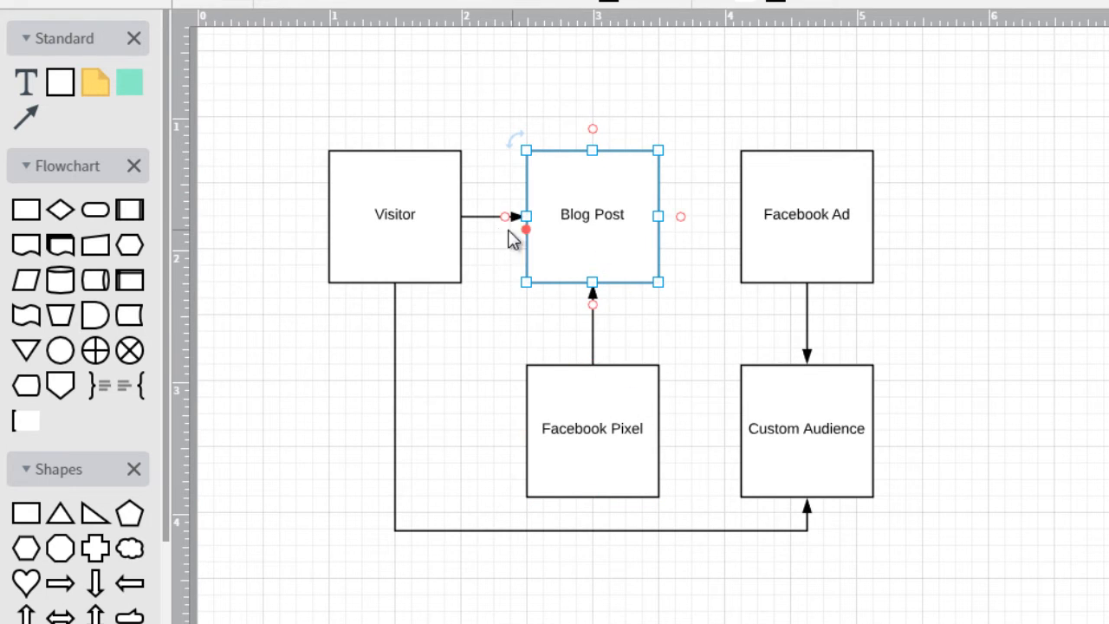
click(820, 422)
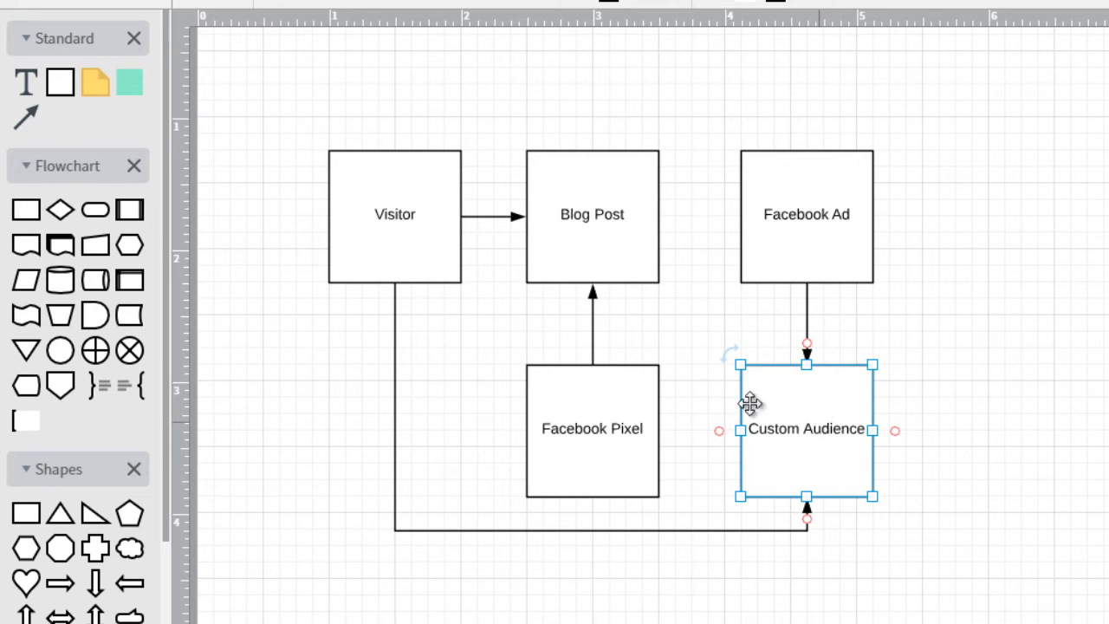
click(816, 250)
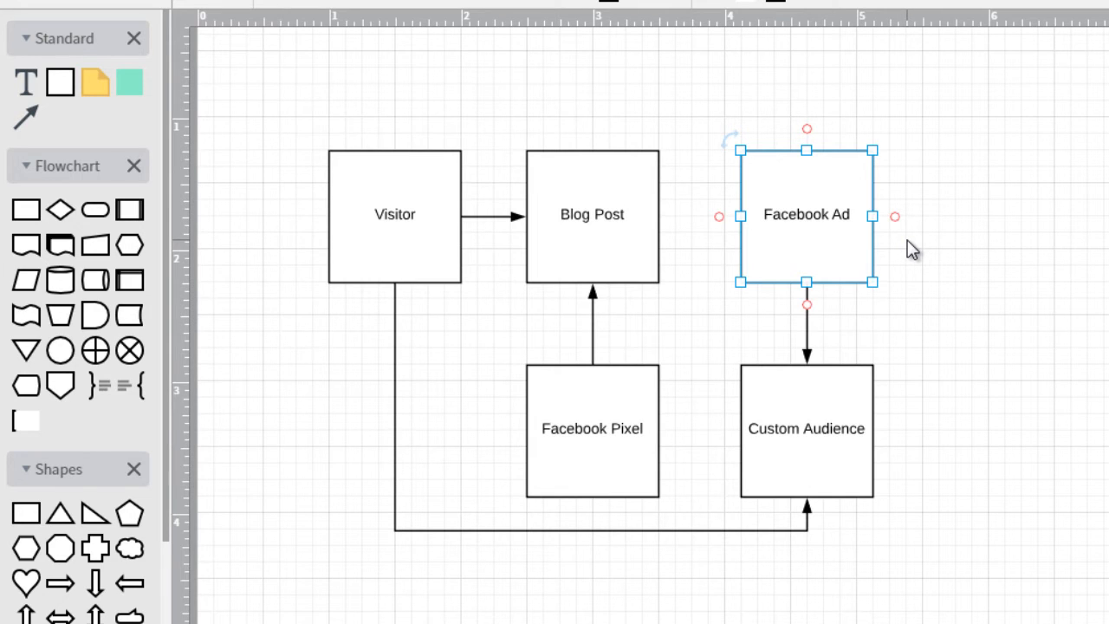
click(828, 414)
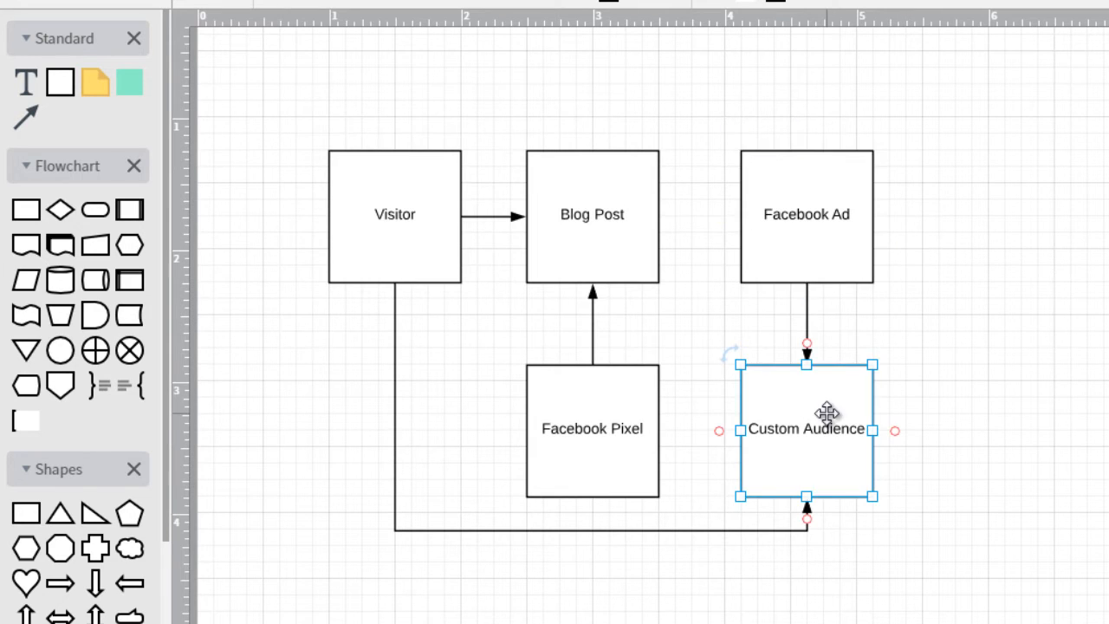
click(949, 300)
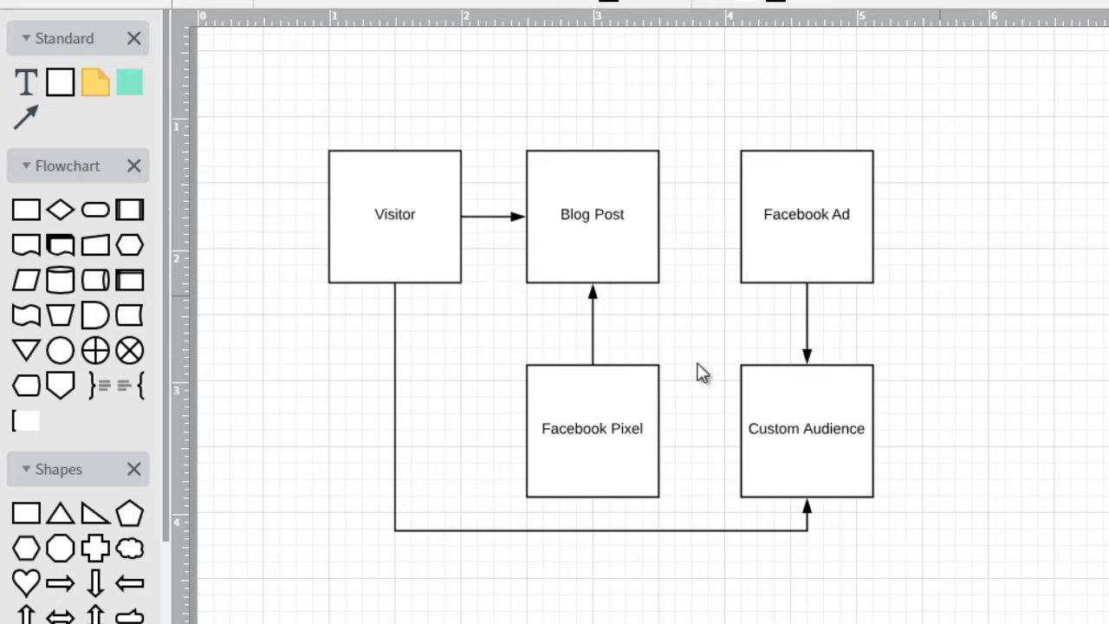
click(629, 409)
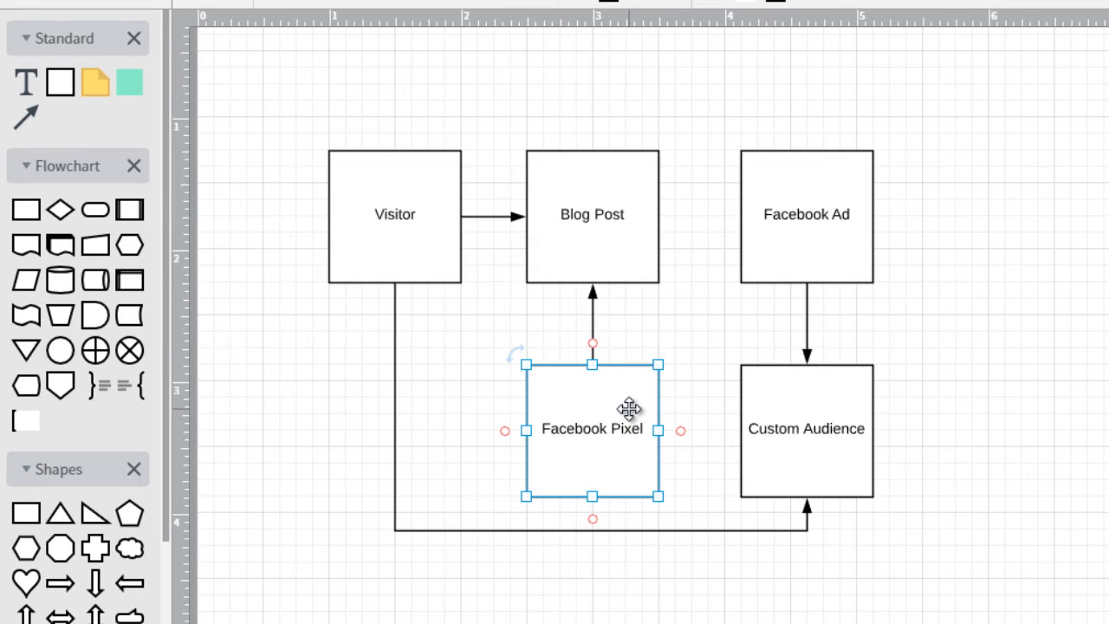
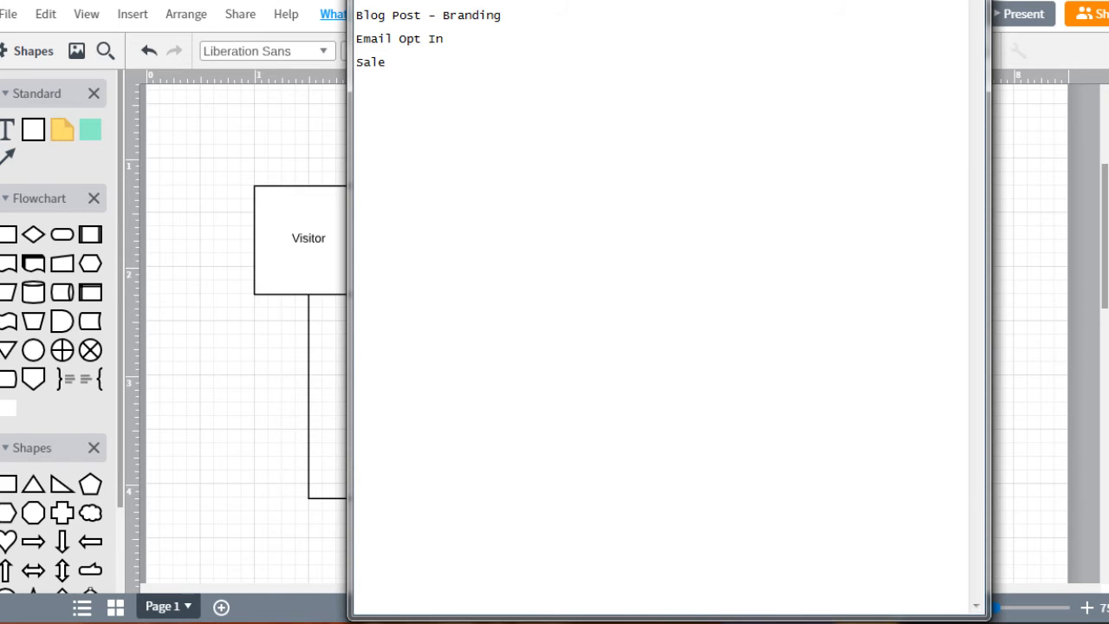
Add a "Form" line to the notes list and append "(goal = get an email address)" to the Email Opt In line
text(Form)
click(443, 39)
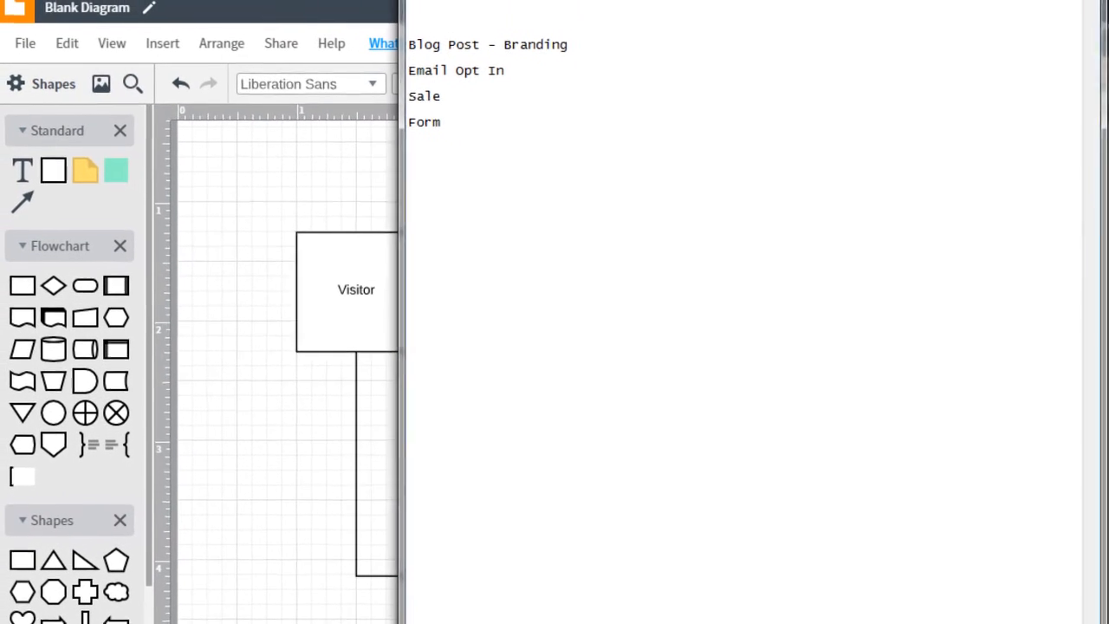
text(()
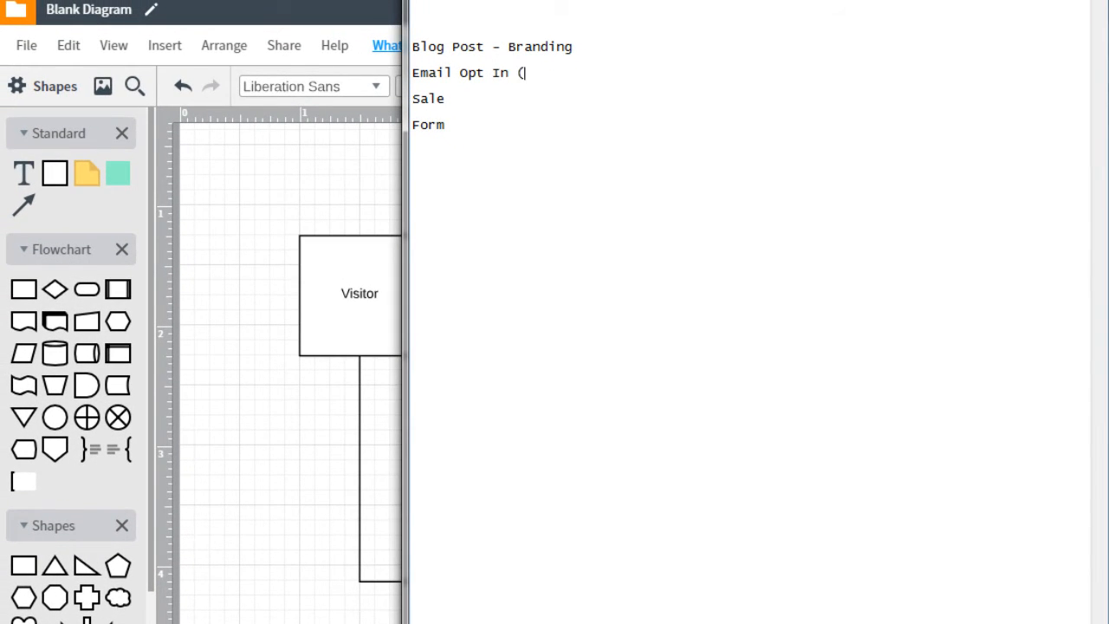
text(goal = get an email address))
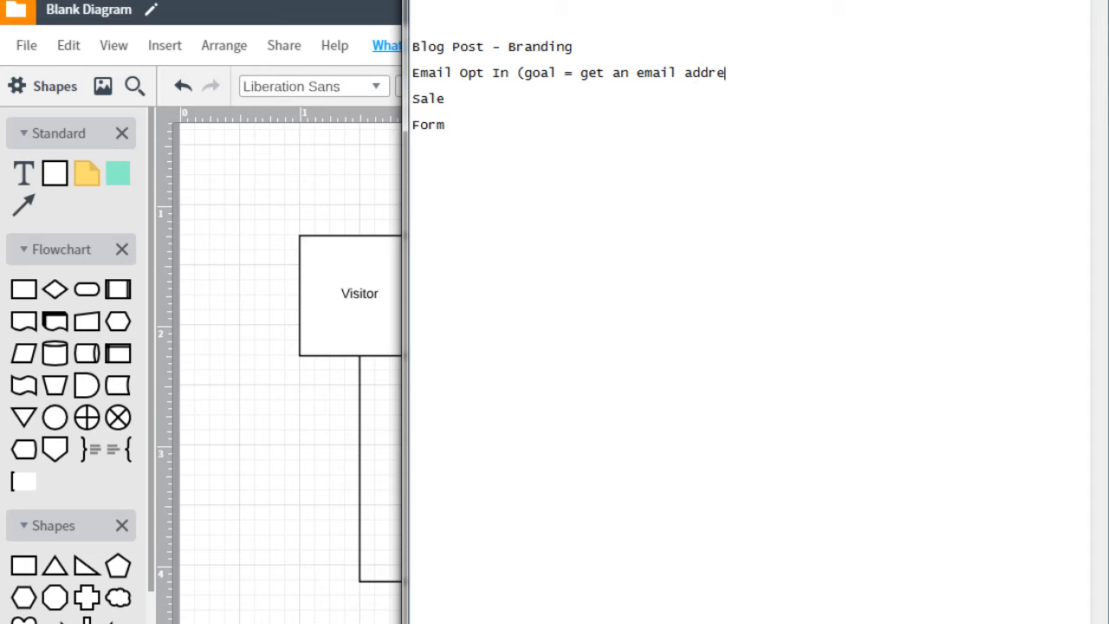
Append "(goal = get someone to buy)" to the Sale line in the notes
key(Down)
key(Down)
key(Down)
key(Up)
text((goal = get)
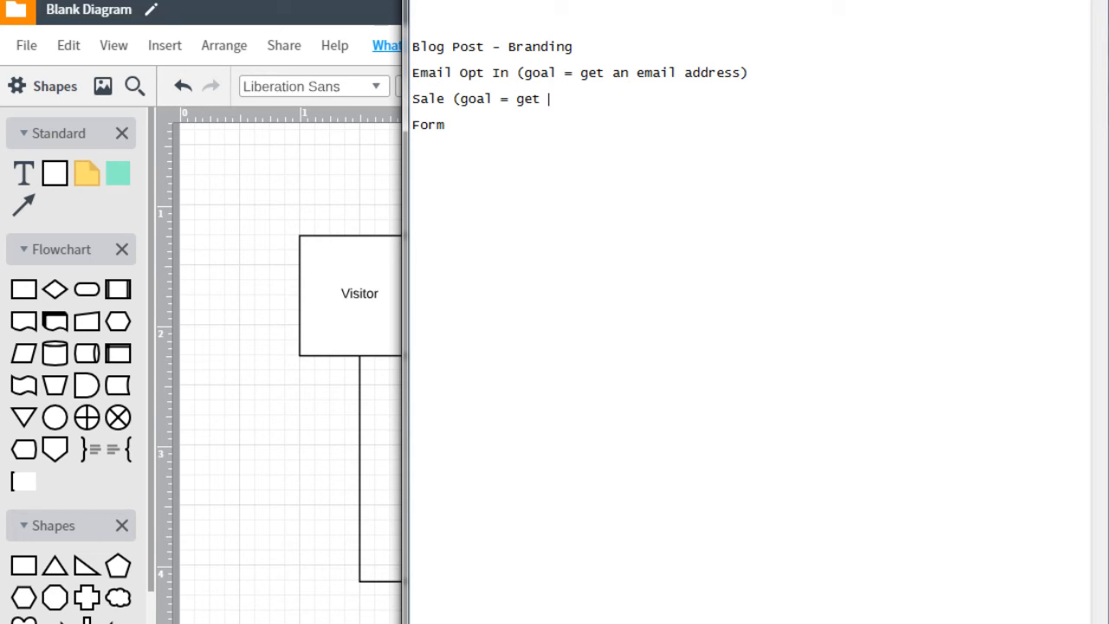
text(someone to buy))
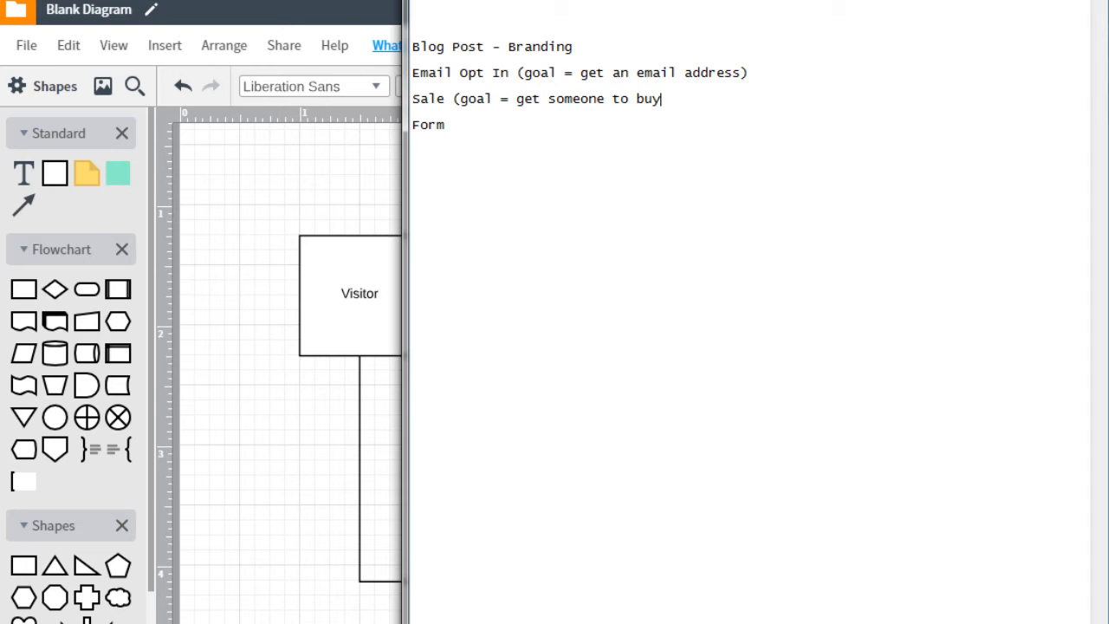
Append "(goal = fill out the form)" to the Form line in the notes
key(Right)
key(End)
text((goal = fill out)
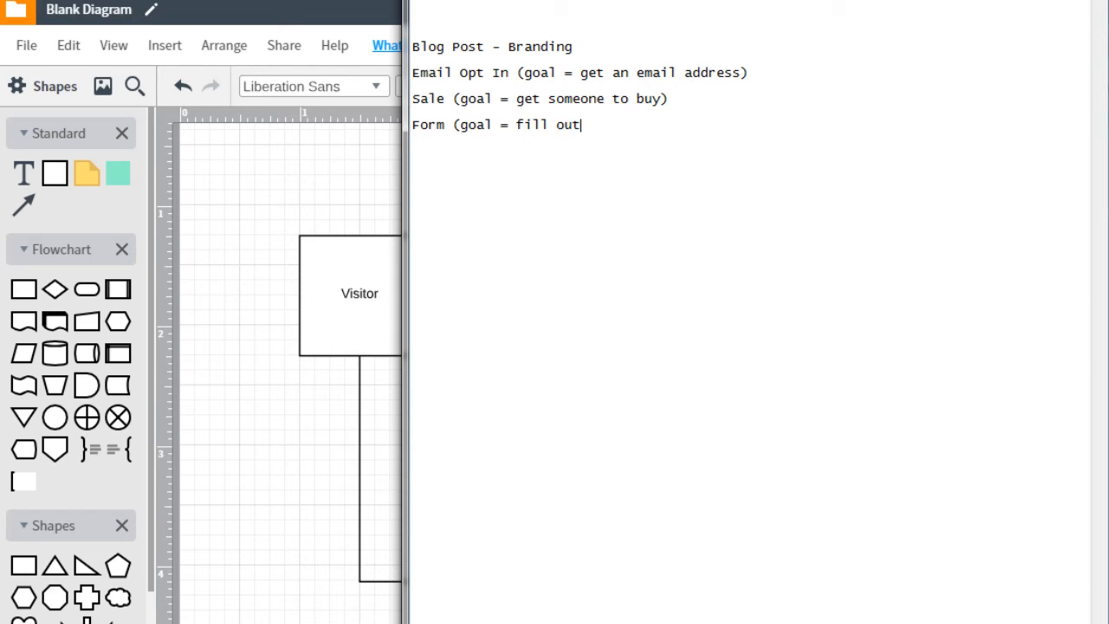
text( the form))
key(Home)
key(Up)
key(Up)
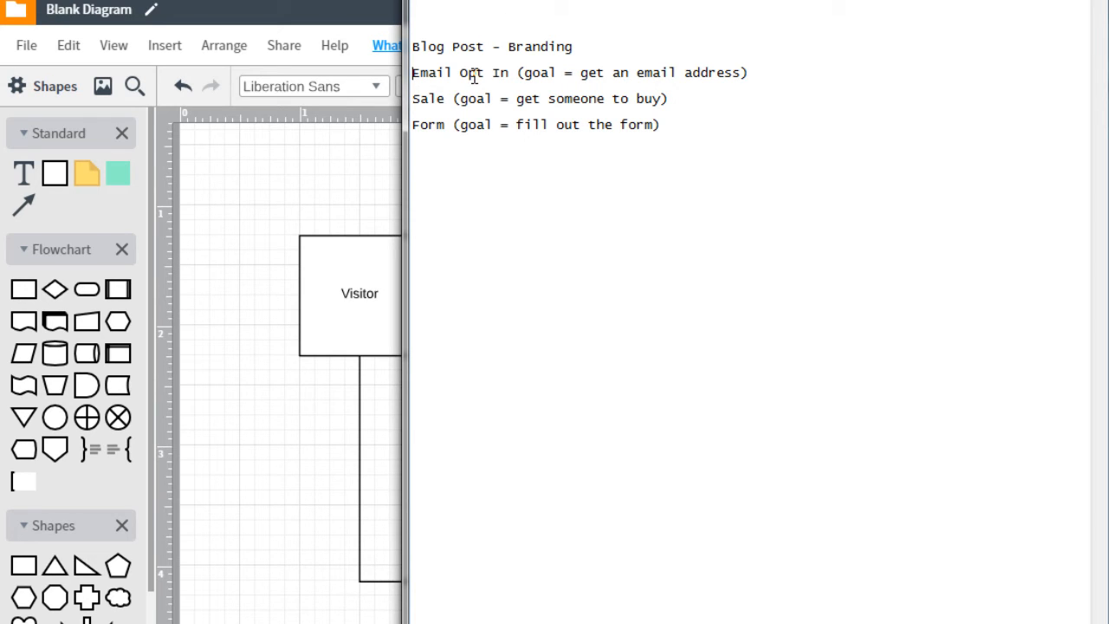
Switch back to the Lucidchart diagram and relabel the Blog Post box as "Email Capture Page"
click(315, 181)
click(345, 287)
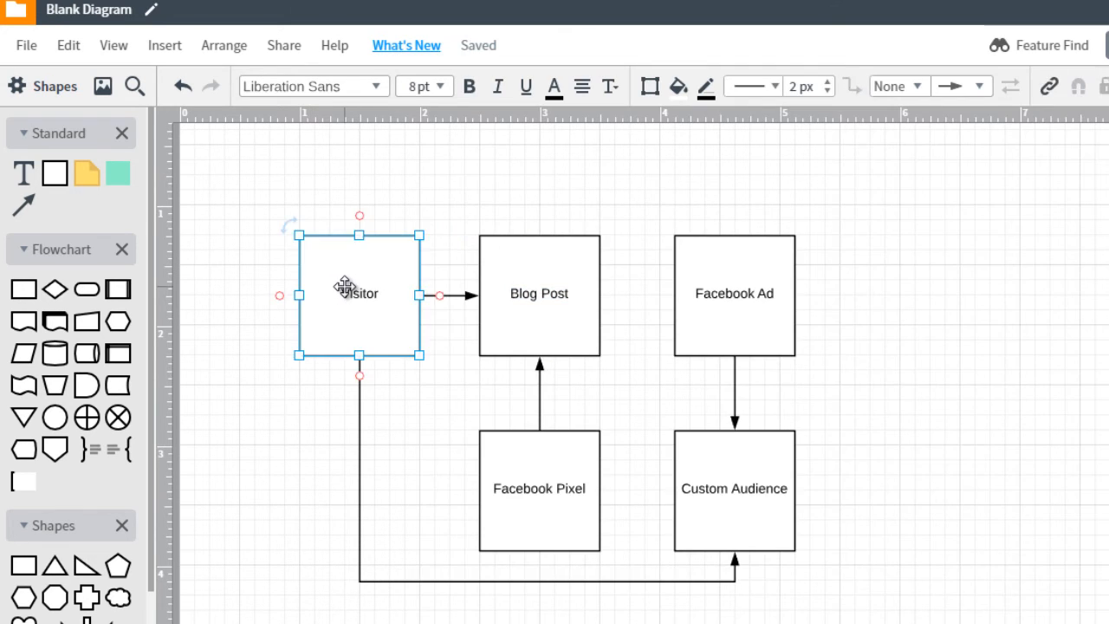
double_click(527, 302)
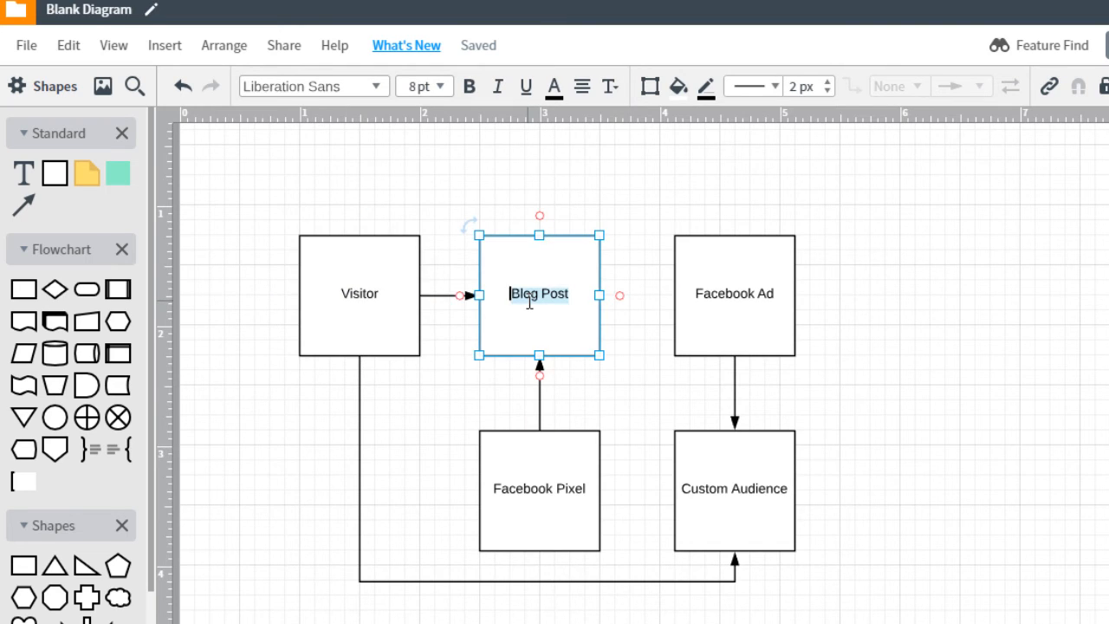
text(E)
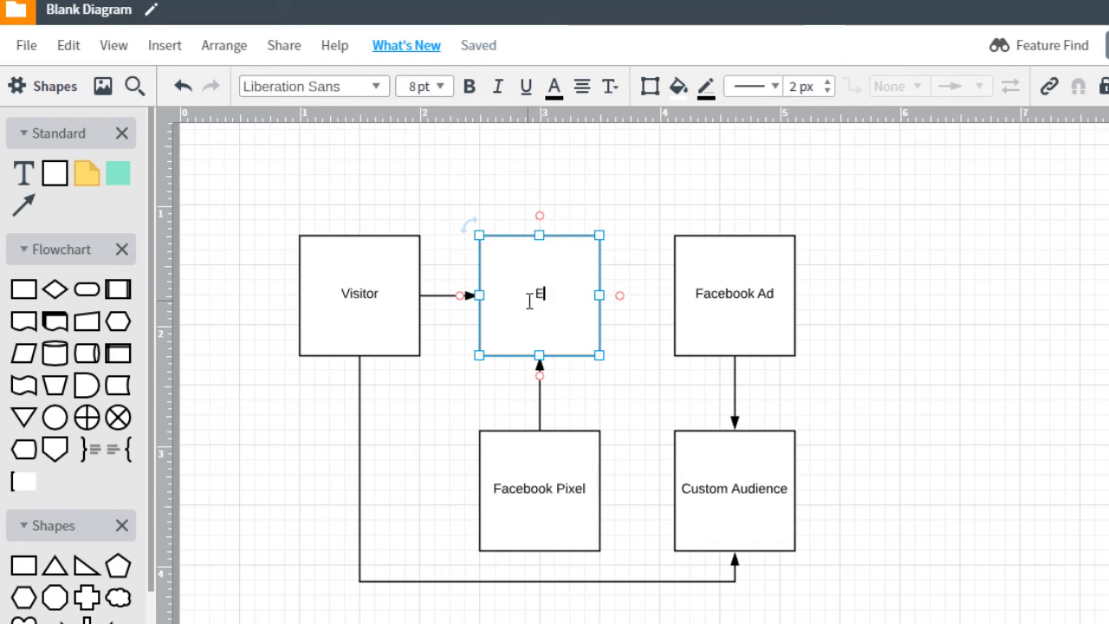
text(mail)
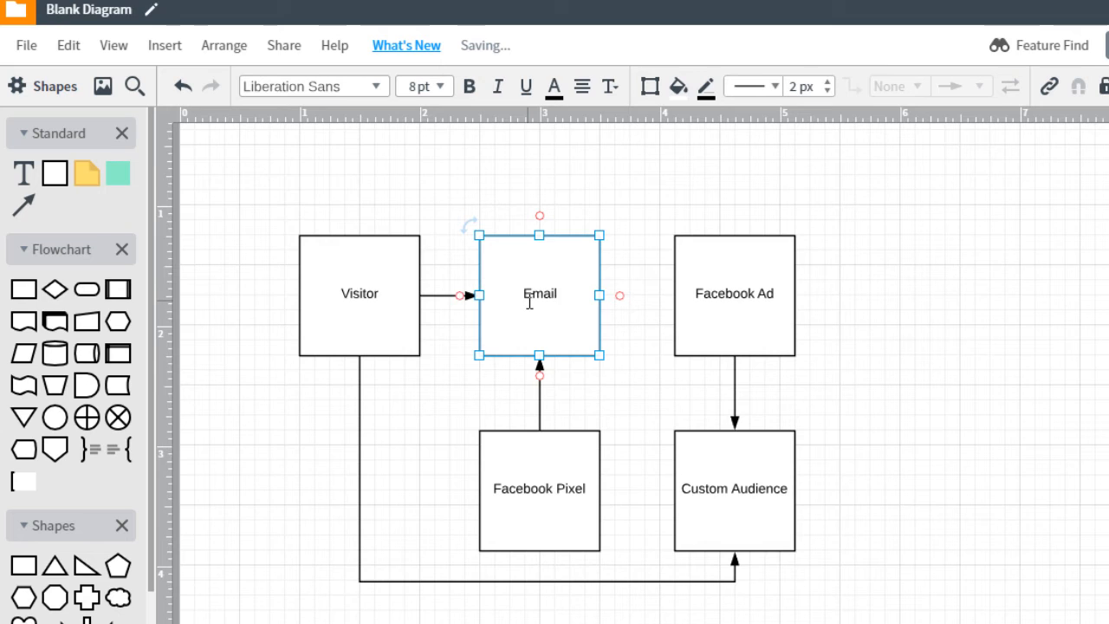
text( Capture Pag)
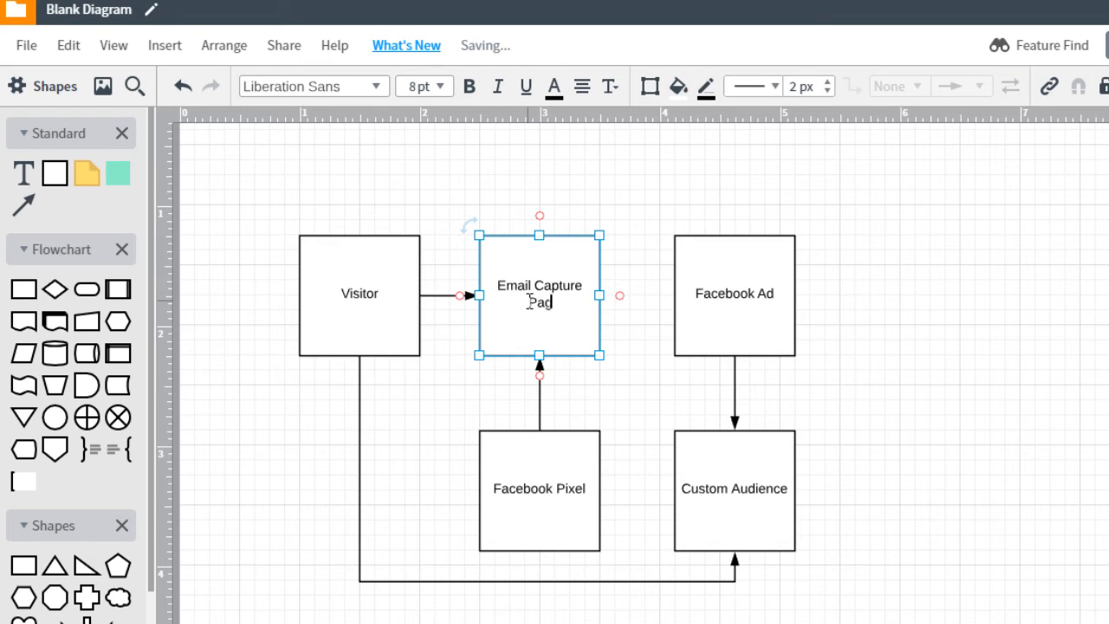
text(e)
click(525, 210)
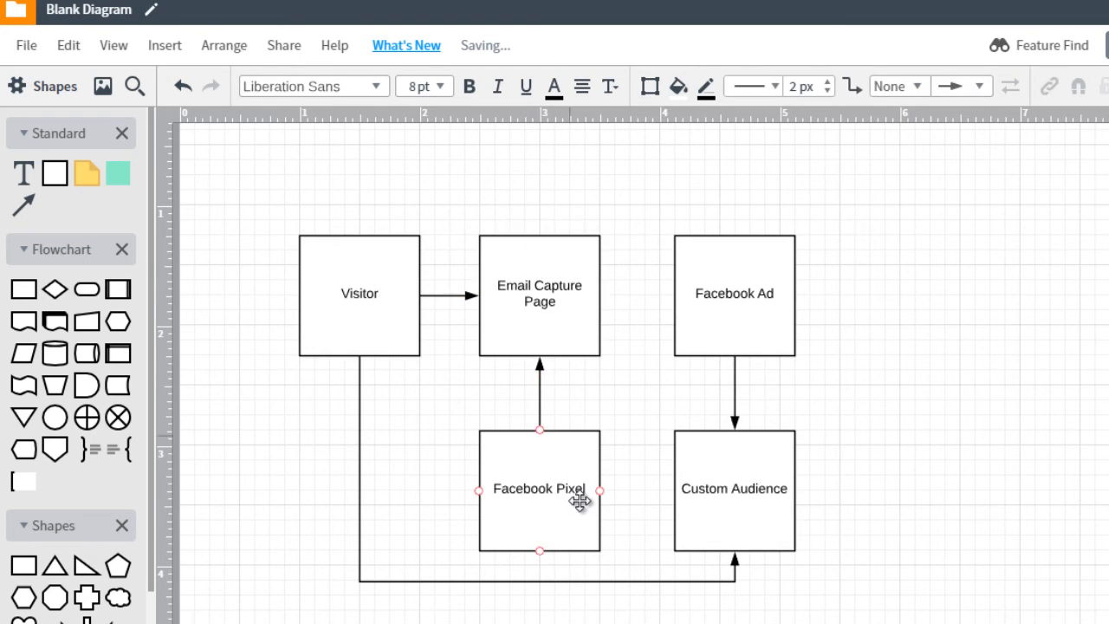
click(579, 500)
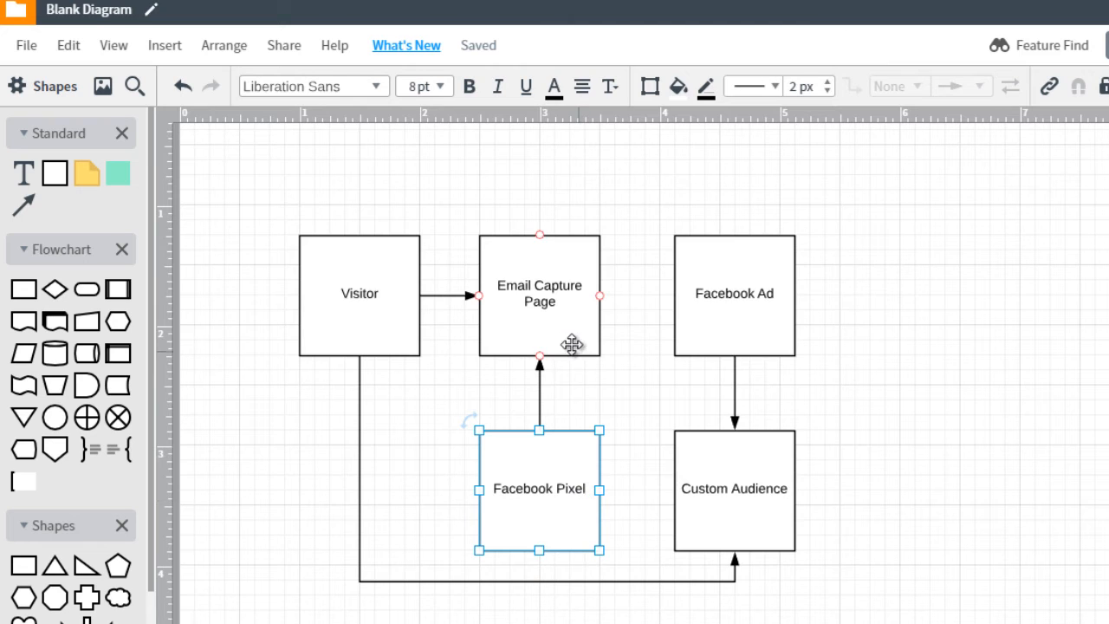
click(559, 306)
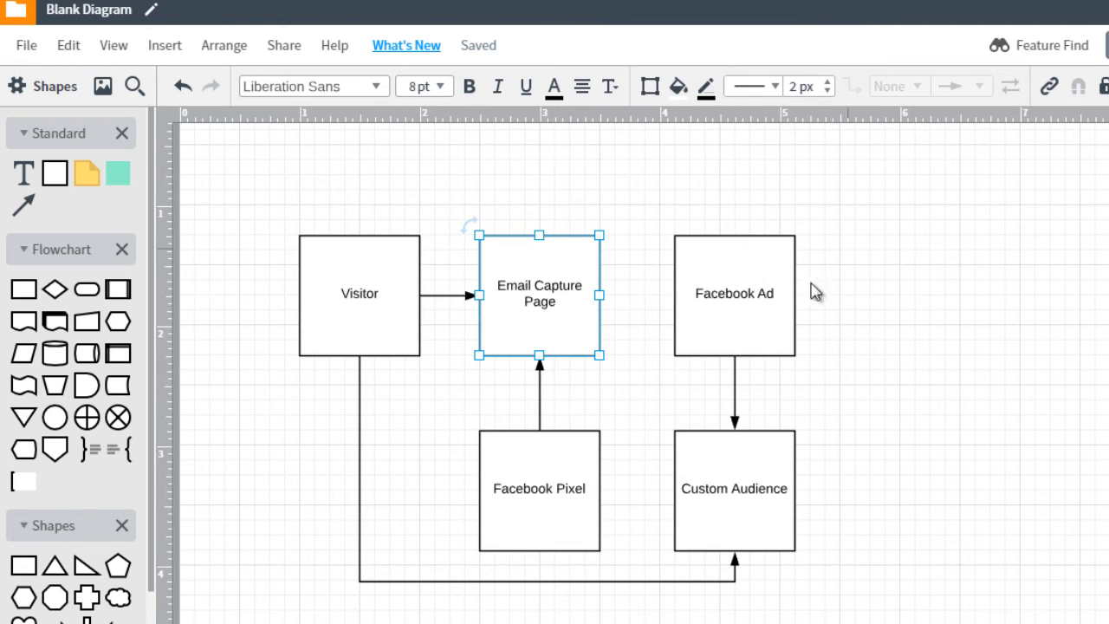
Delete the Facebook Ad and Custom Audience boxes together with the arrow leading to them from Visitor
drag(843, 250, 708, 534)
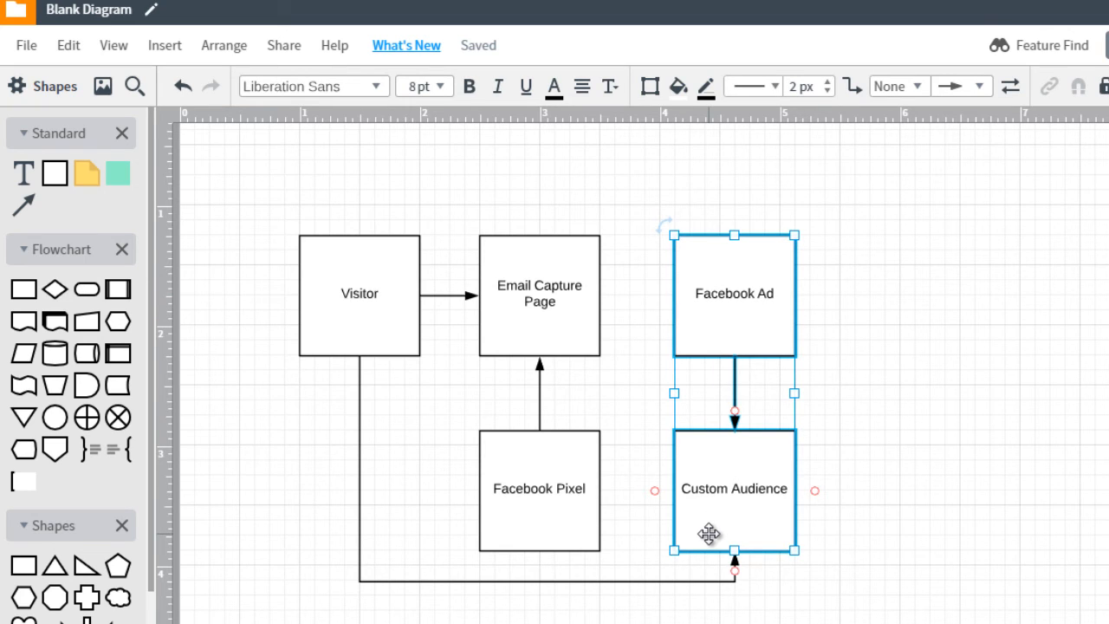
key(Delete)
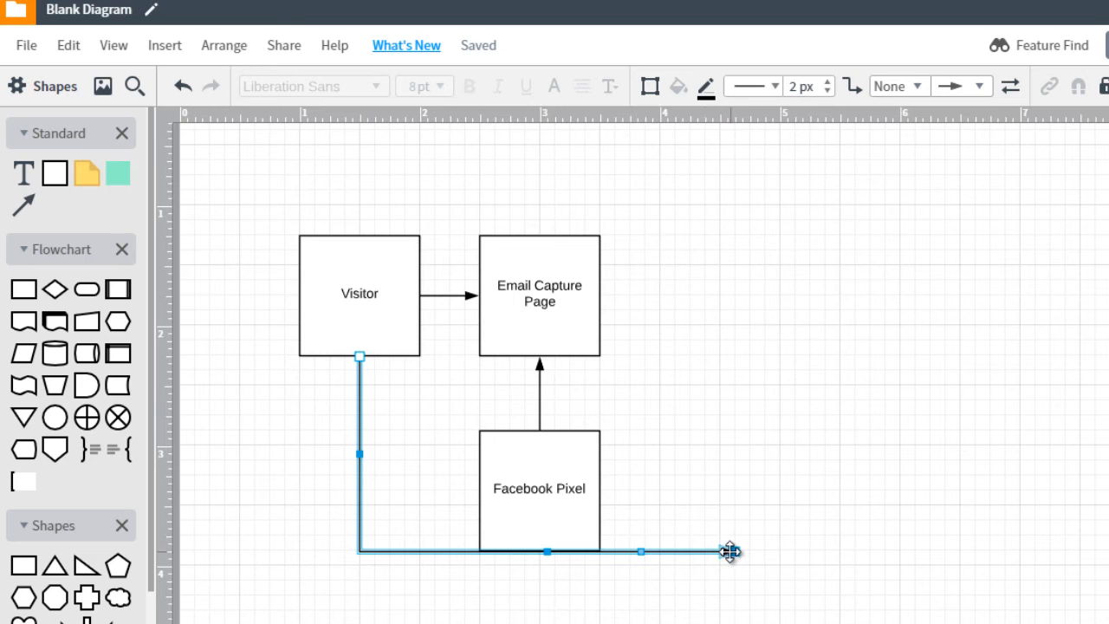
key(Delete)
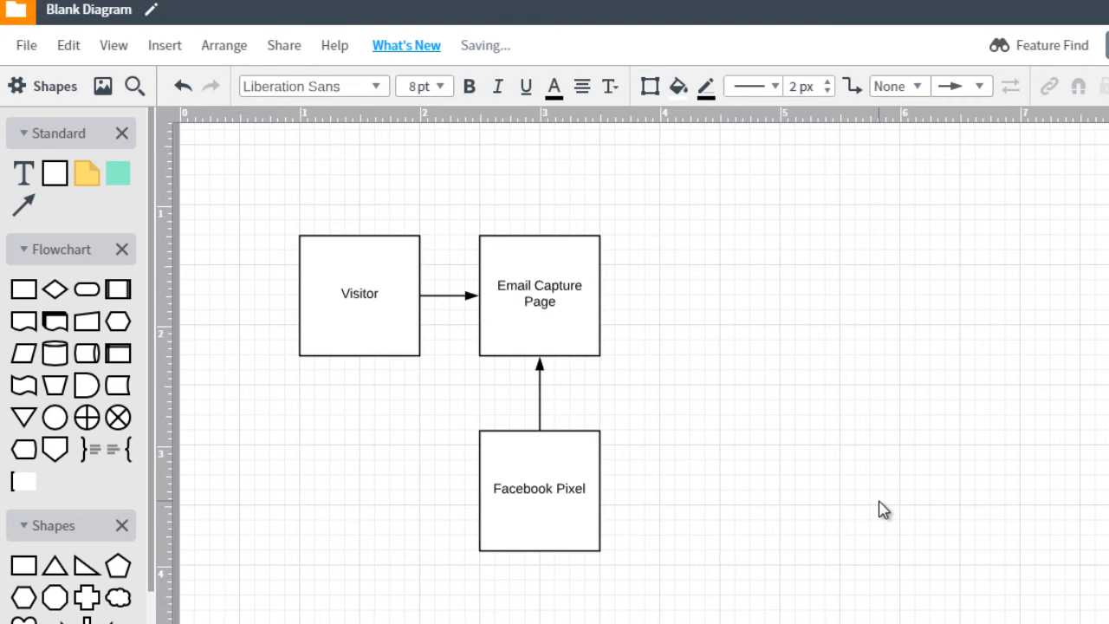
Restore the deleted Facebook Ad and Custom Audience boxes and move them together to the far right of the canvas
key(ctrl+z)
drag(755, 299, 1108, 289)
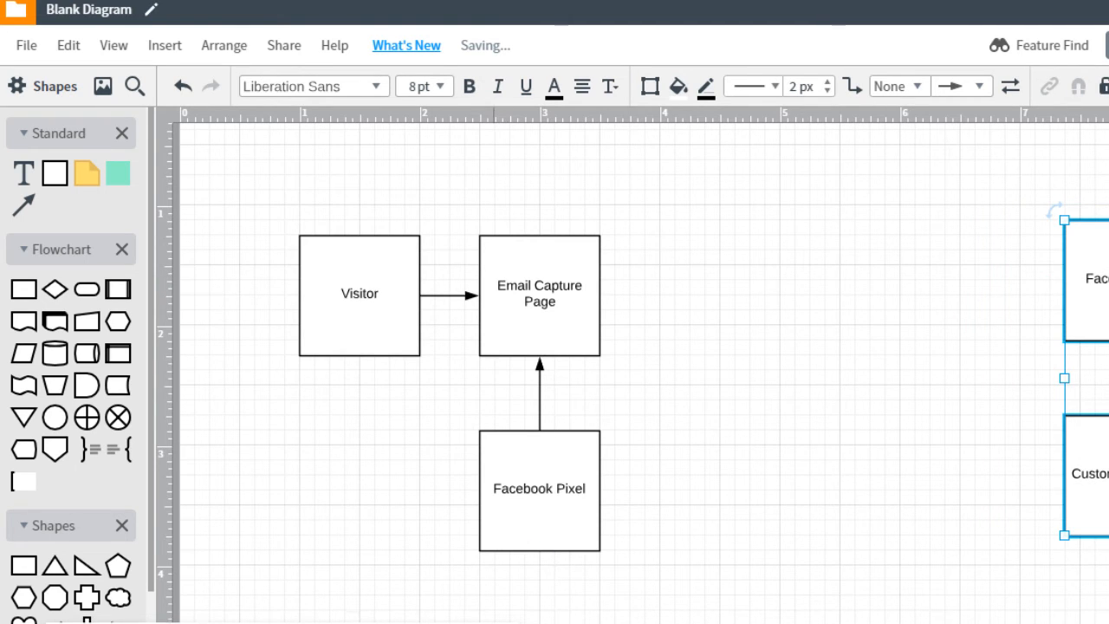
click(708, 359)
Duplicate the Email Capture Page box and place the copy to its right in the same row
click(576, 314)
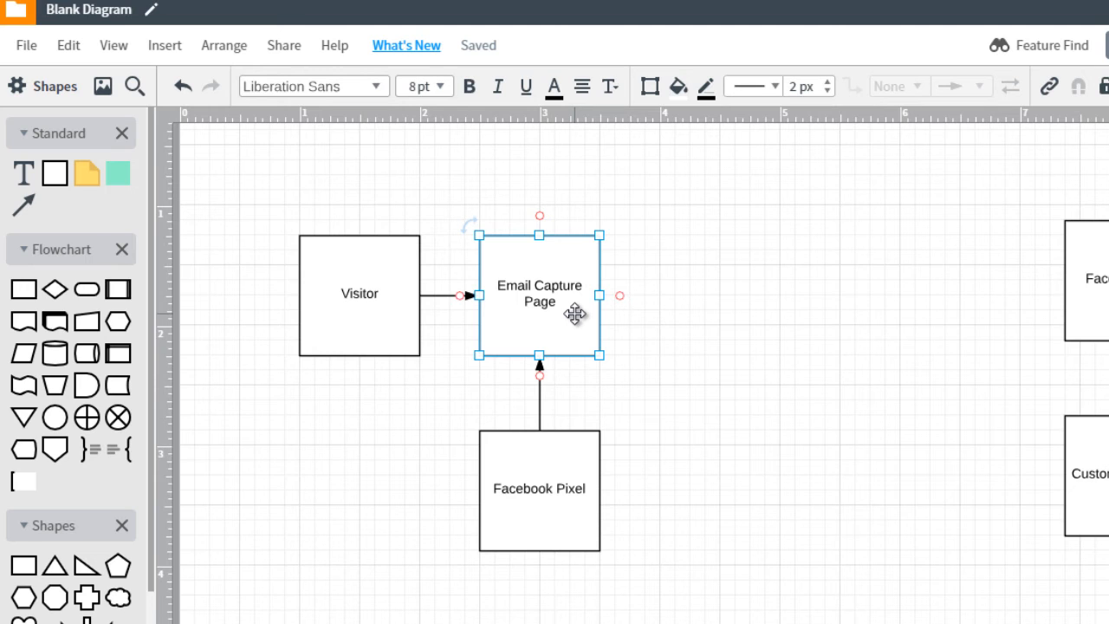
key(ctrl+d)
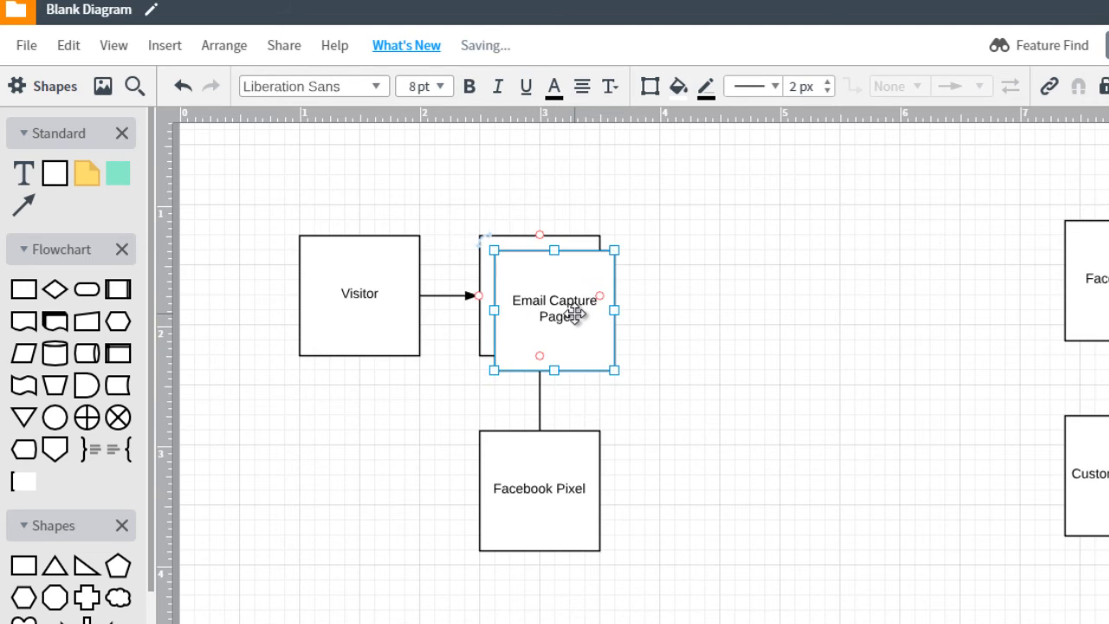
drag(575, 314, 745, 292)
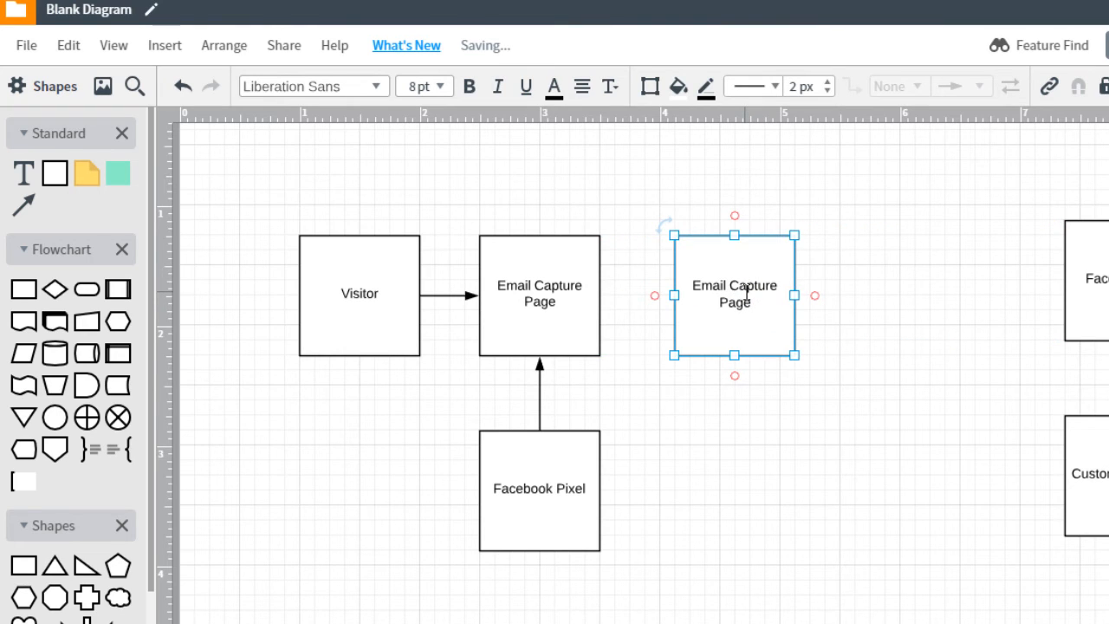
Relabel the duplicated Email Capture Page box as "Page 2 (Freebie)"
double_click(745, 292)
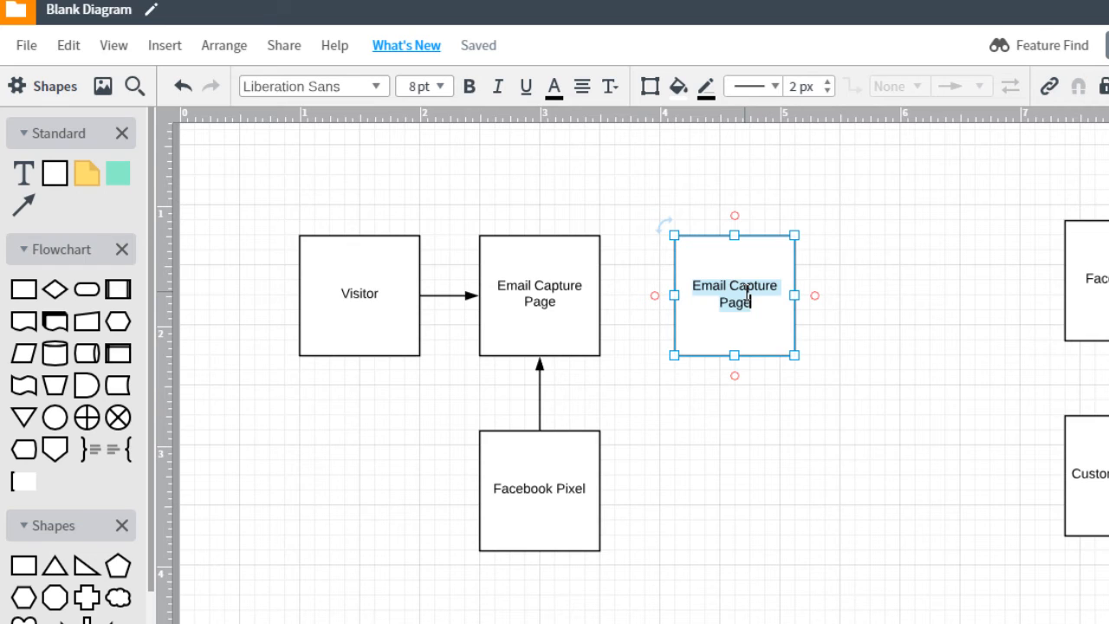
text(N)
key(BackSpace)
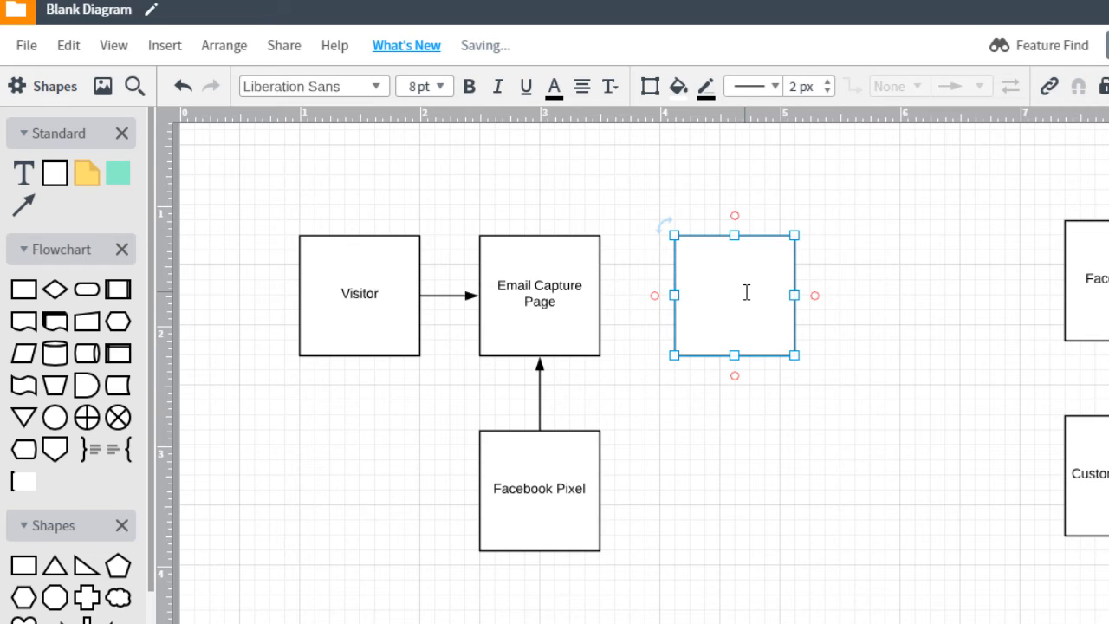
text(Page 2 (Freebi)
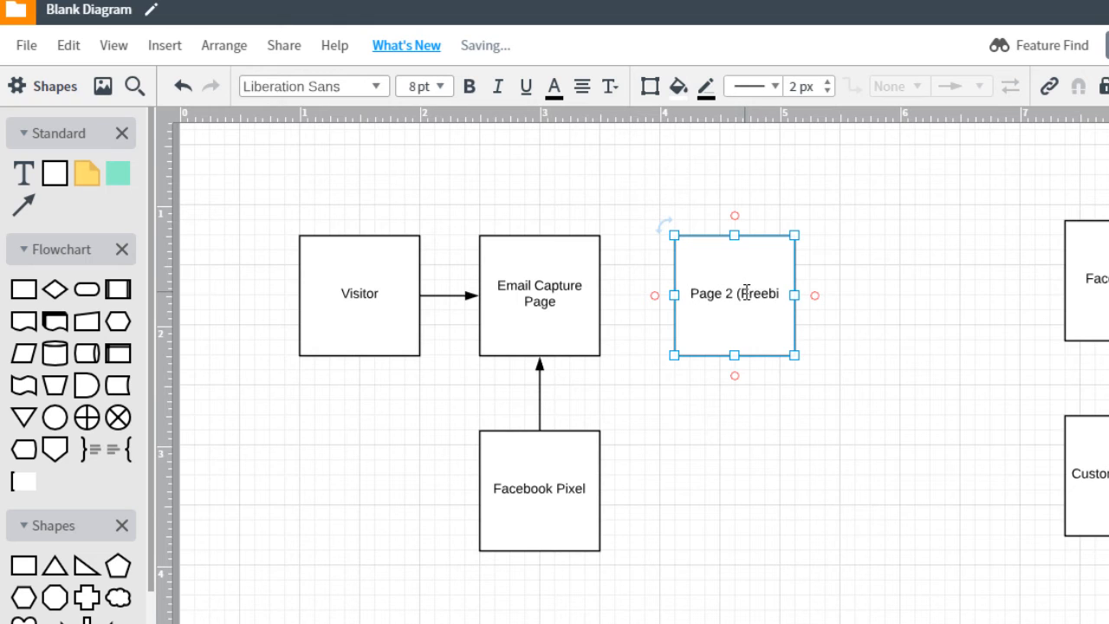
text(e))
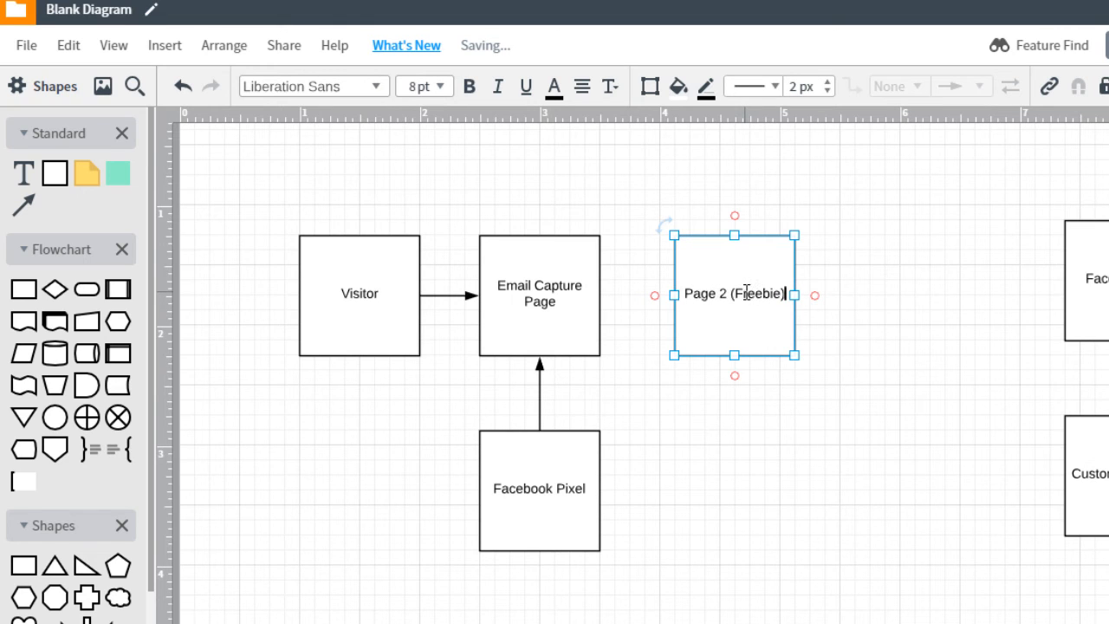
Duplicate the Facebook Pixel box, place the copy below Page 2 (Freebie), and draw an arrow from its top up to that page
click(564, 459)
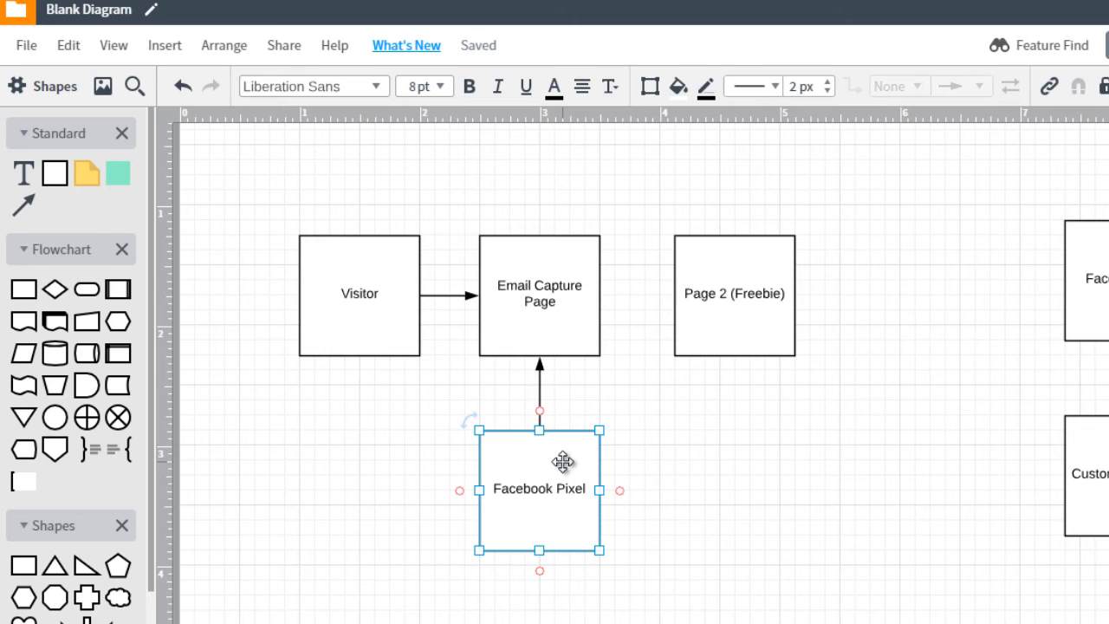
key(ctrl+d)
mouse_move(564, 462)
mouse_down()
mouse_move(795, 460)
mouse_move(741, 472)
mouse_up()
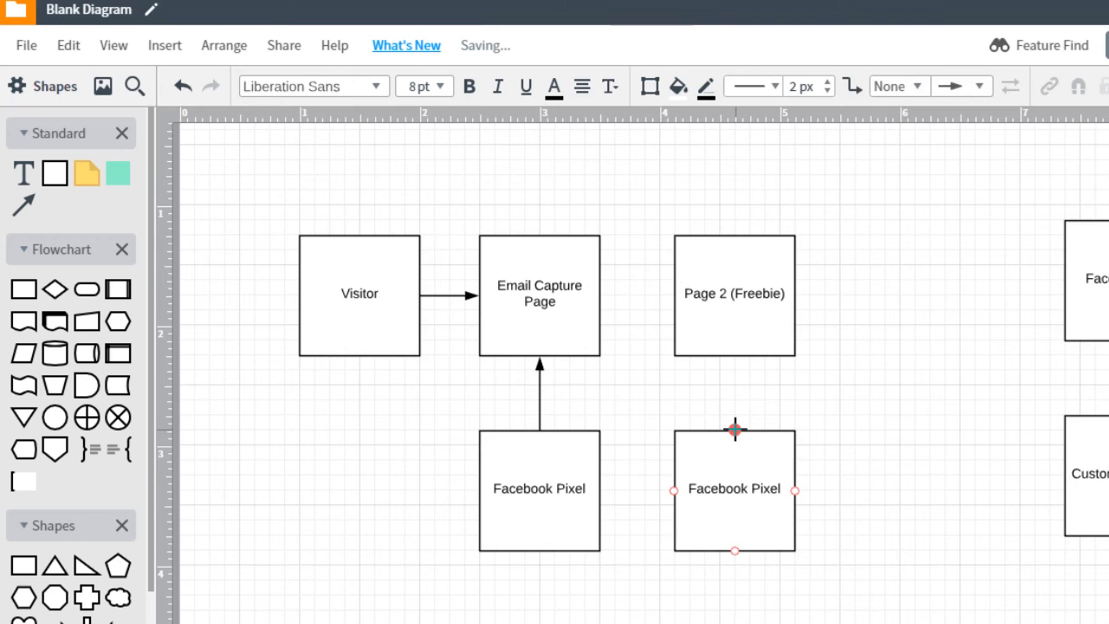
drag(734, 430, 735, 356)
click(898, 326)
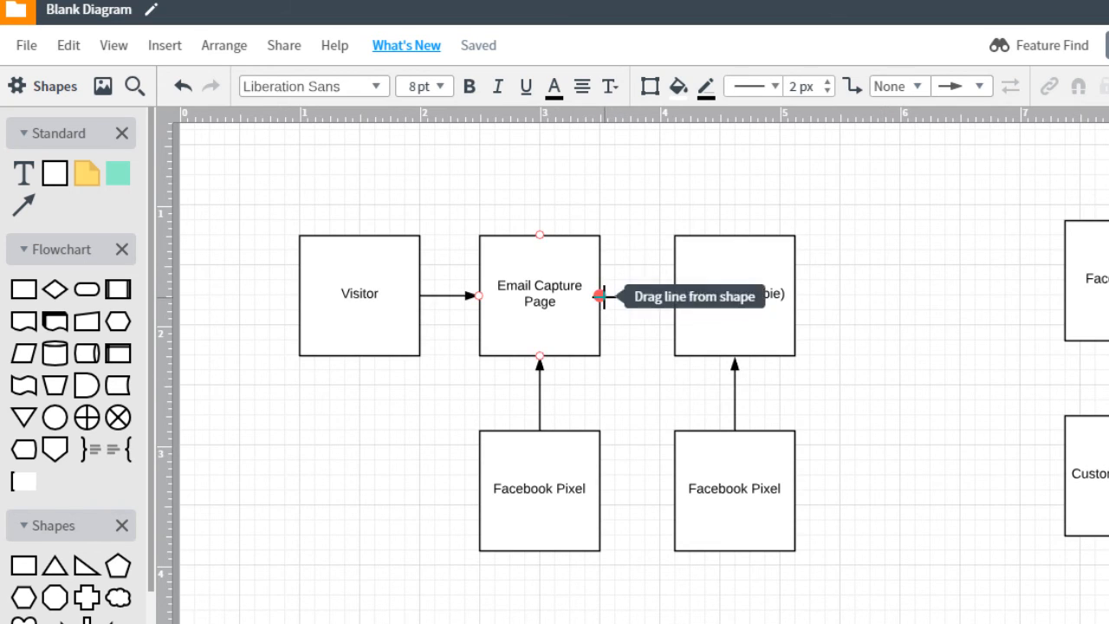
Draw an arrow from the right edge of Email Capture Page to the left edge of Page 2 (Freebie)
drag(603, 297, 674, 296)
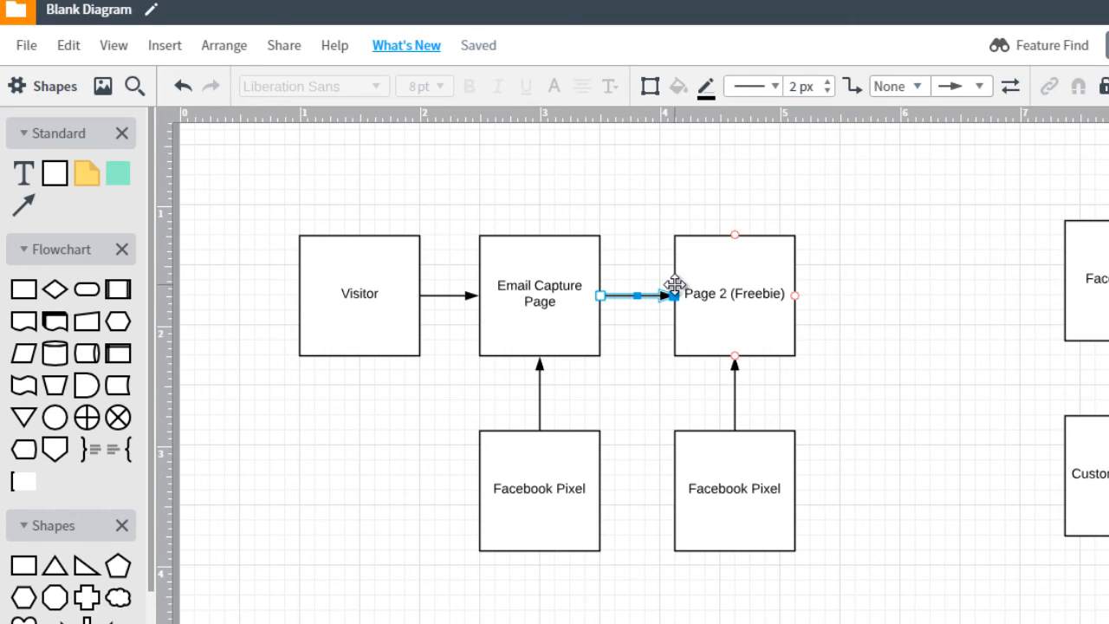
click(718, 283)
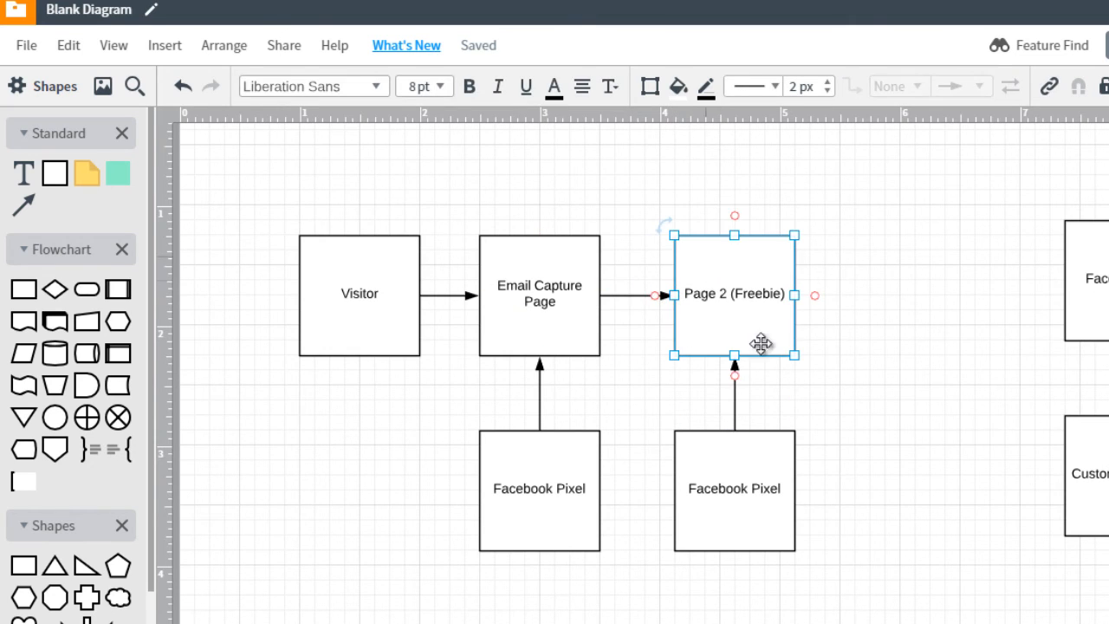
Relabel the Facebook Pixel box below Page 2 (Freebie) as "Facebook Pixel (Conversion)"
double_click(746, 481)
key(End)
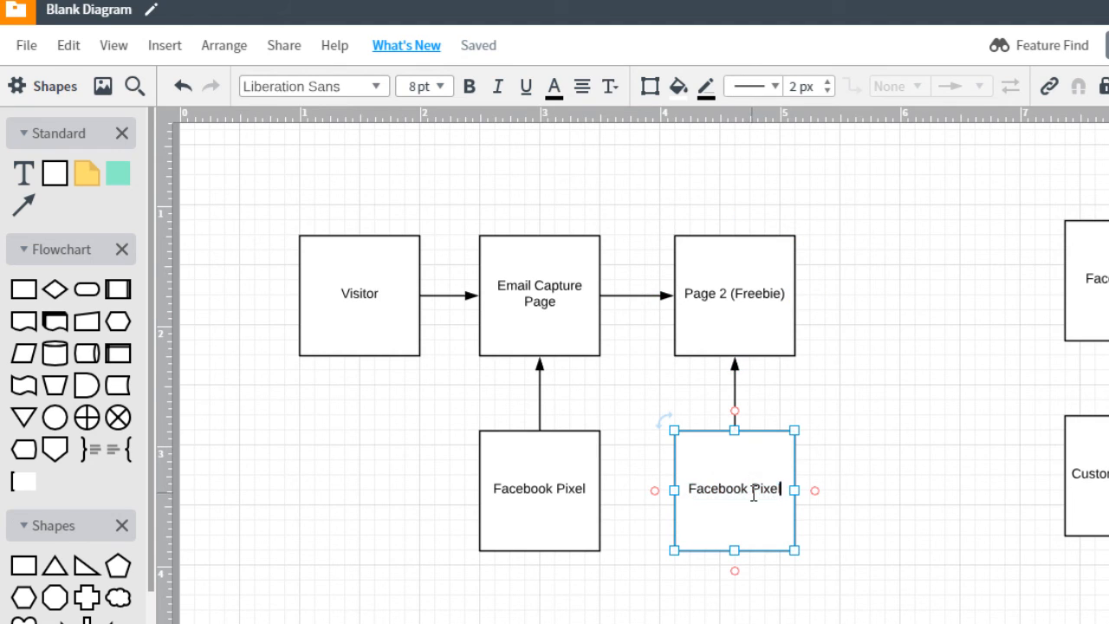
text((Con)
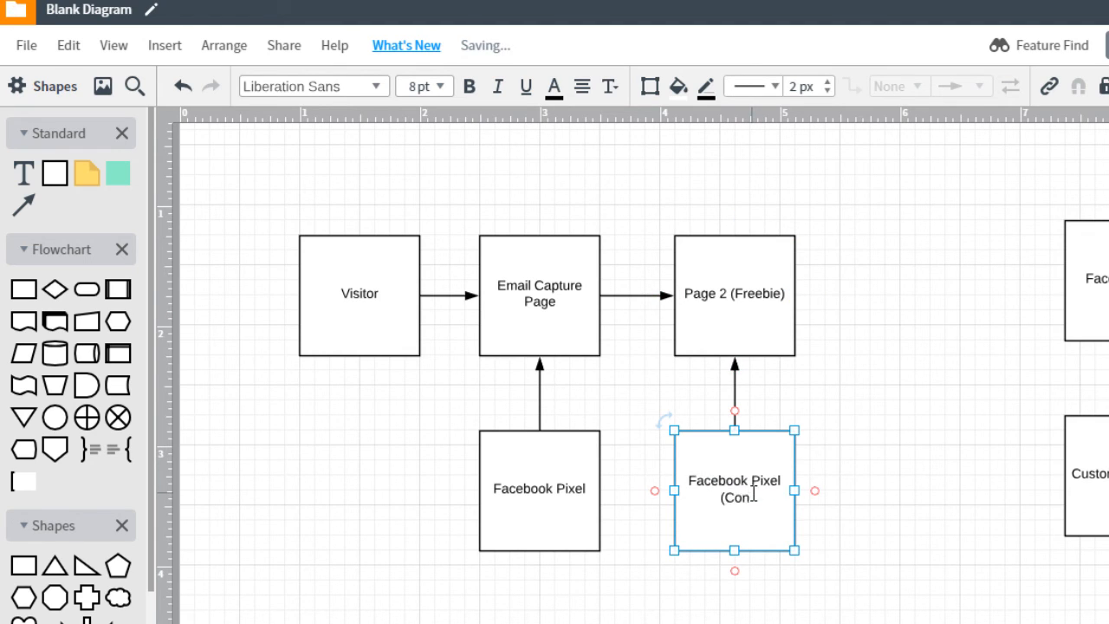
text(version))
click(845, 457)
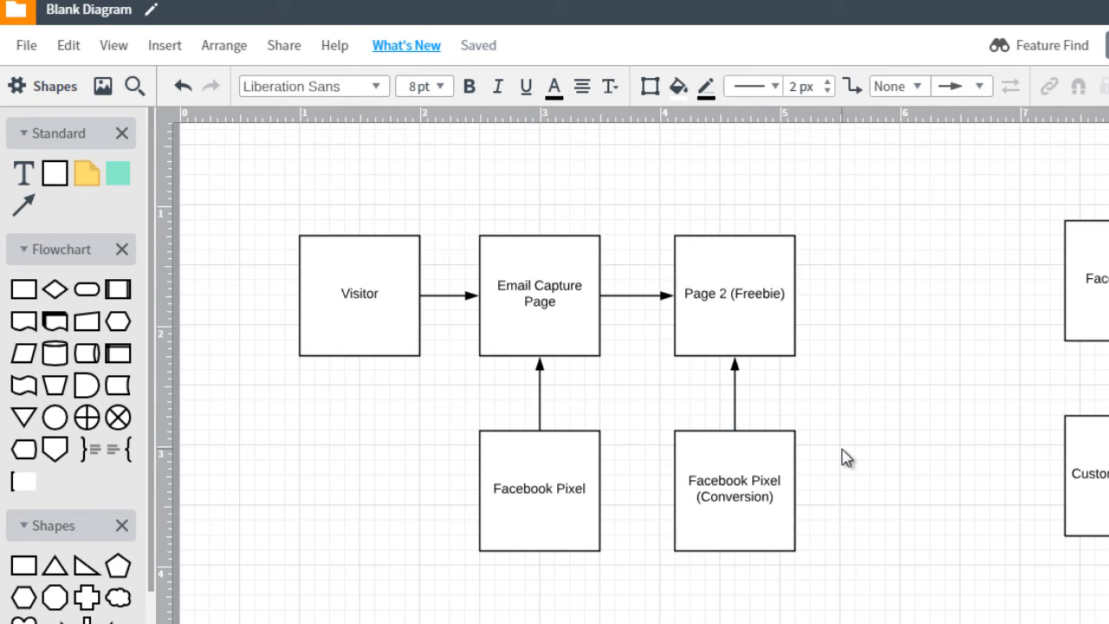
Duplicate the Page 2 (Freebie) box to its right in the same row and relabel the copy "DID NOT GIVE EMAIL"
click(776, 330)
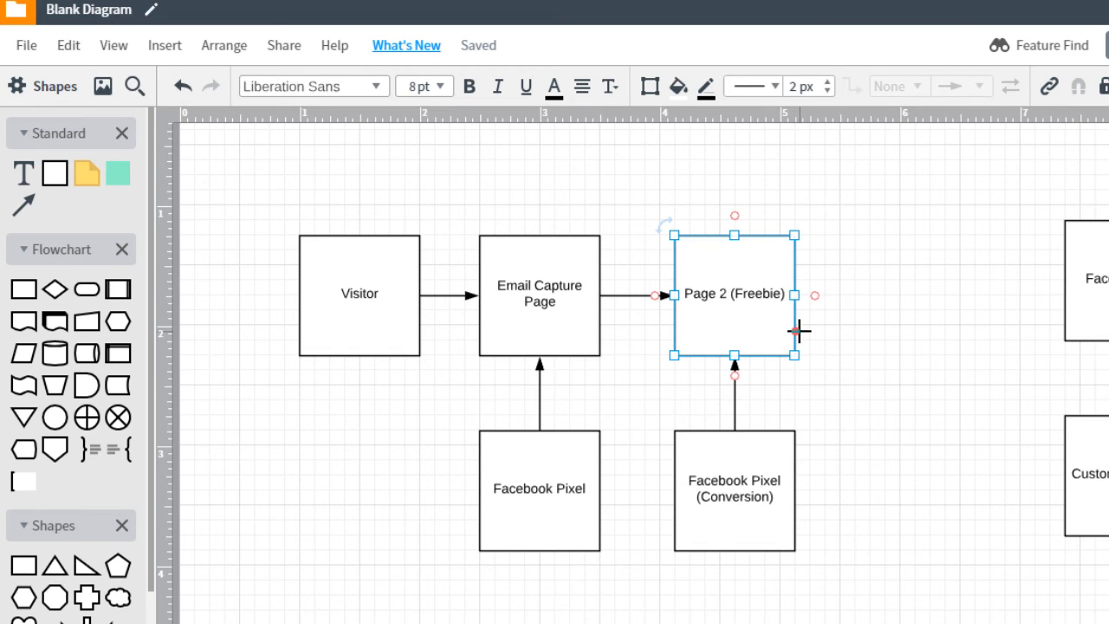
drag(776, 317, 912, 290)
double_click(912, 291)
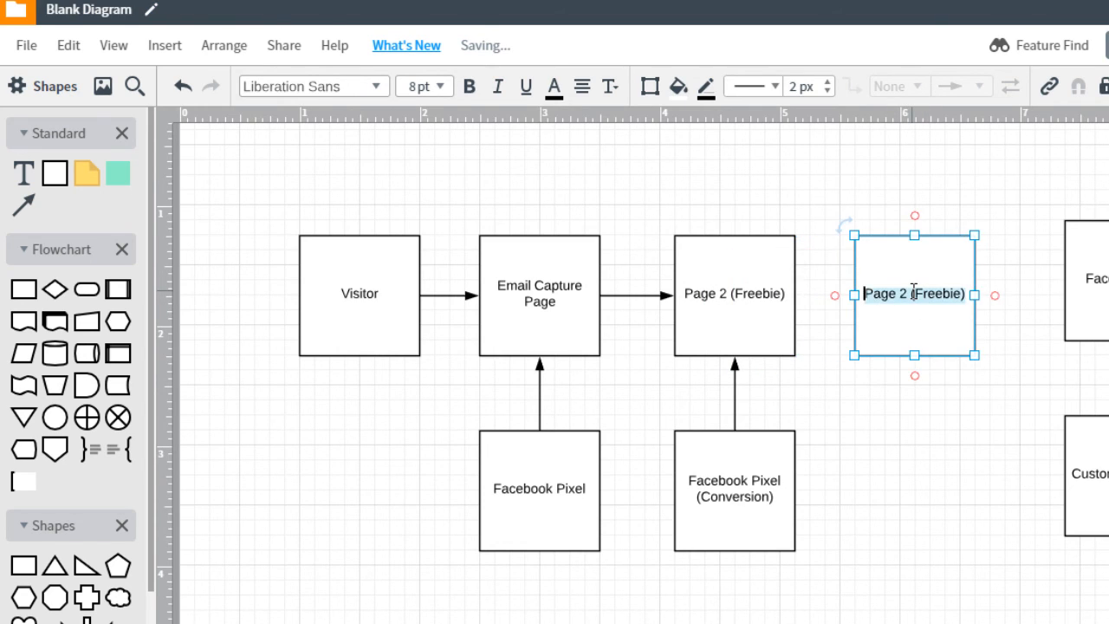
key(BackSpace)
text(DID )
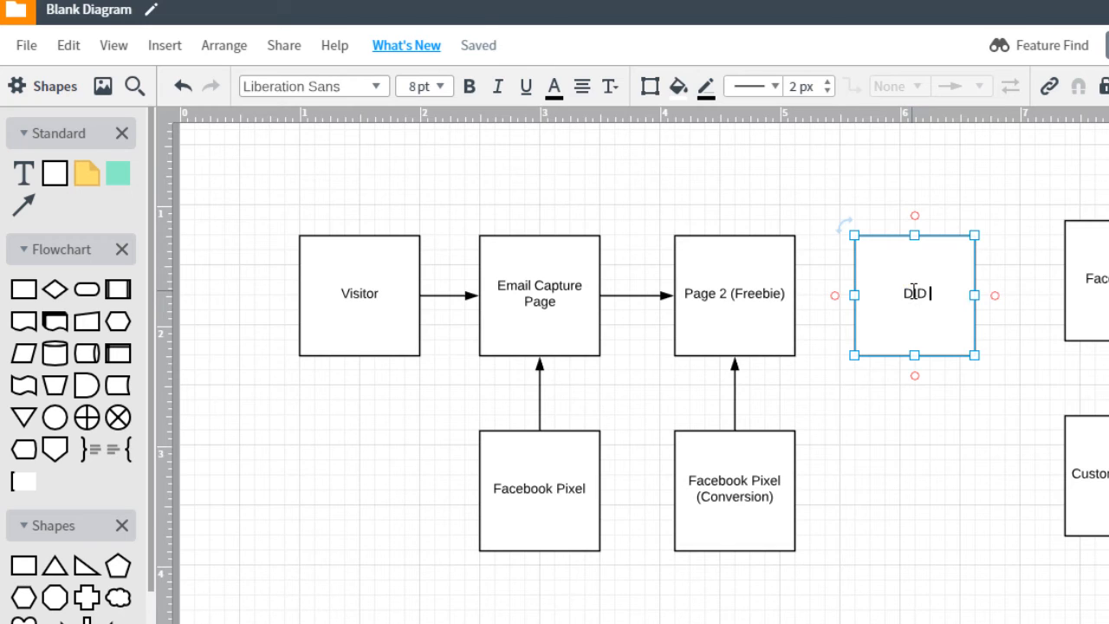
text(NOT GIVE EMAIL)
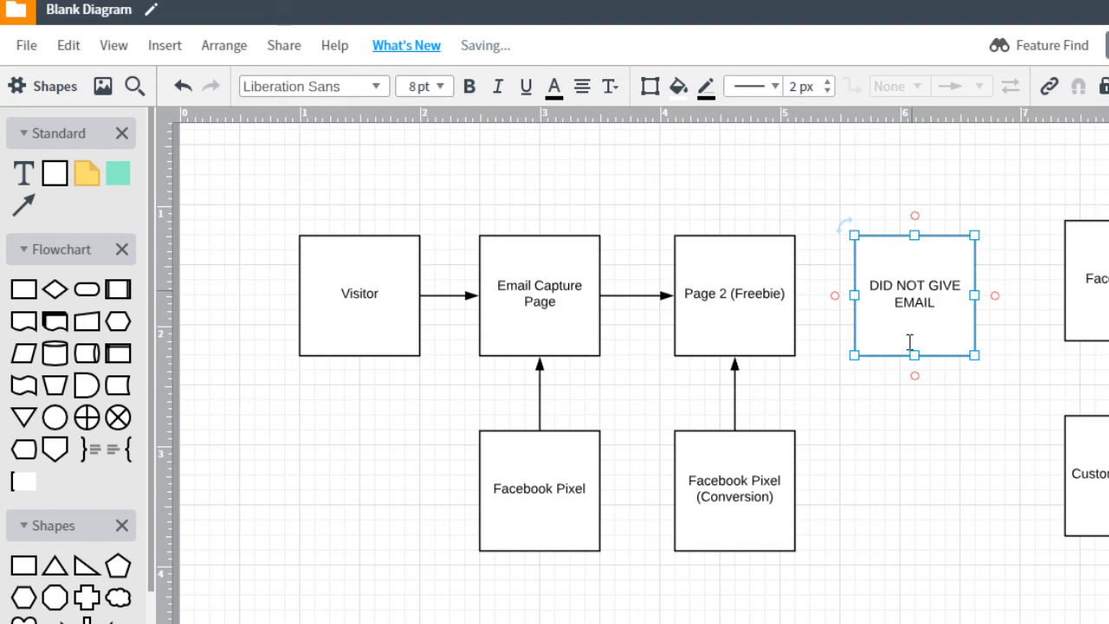
click(898, 404)
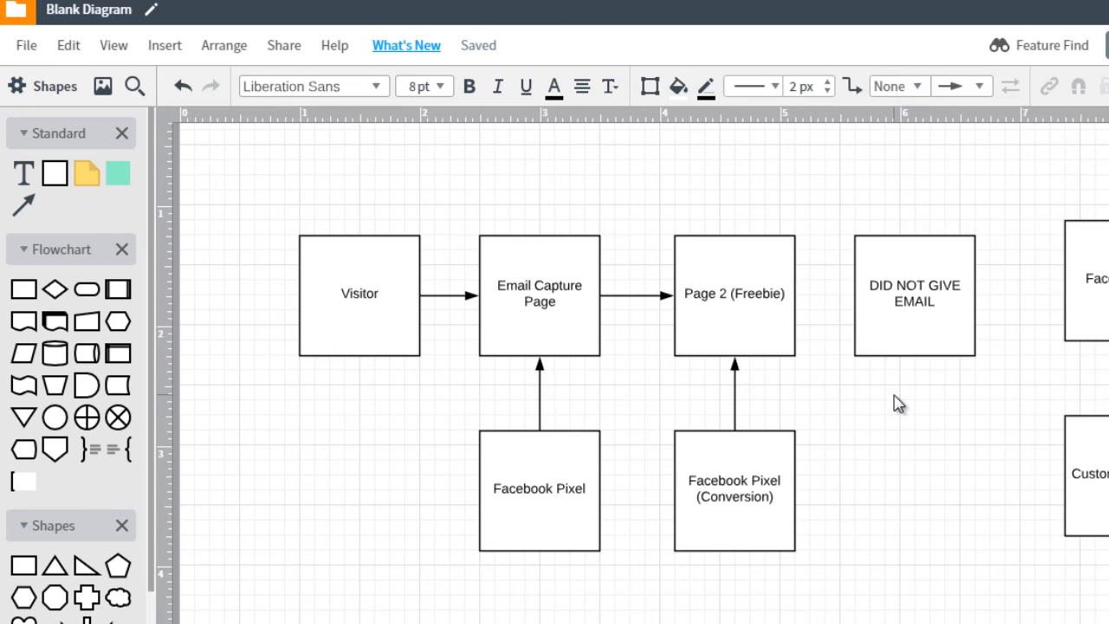
Draw an arrow from the top of Email Capture Page over Page 2 (Freebie) to the top of DID NOT GIVE EMAIL
click(761, 297)
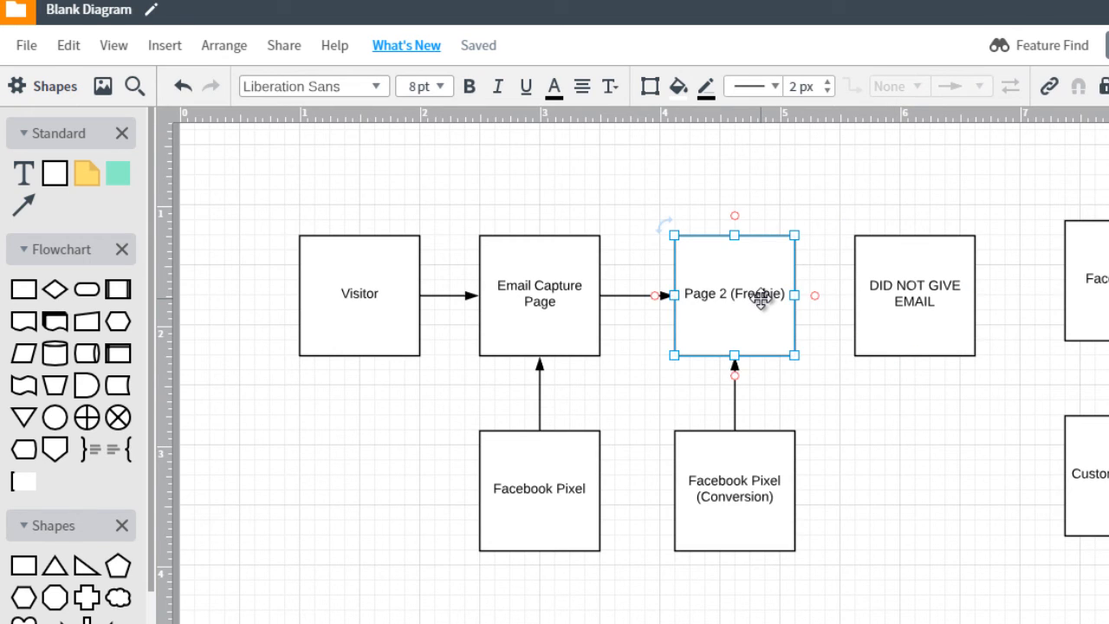
click(540, 232)
drag(660, 190, 914, 247)
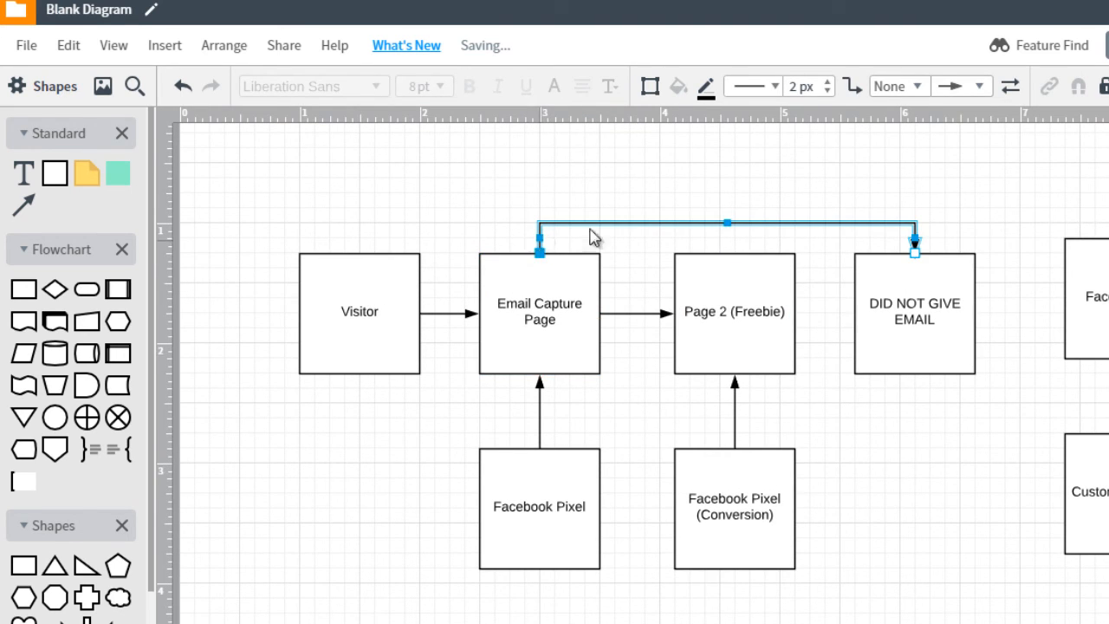
click(911, 282)
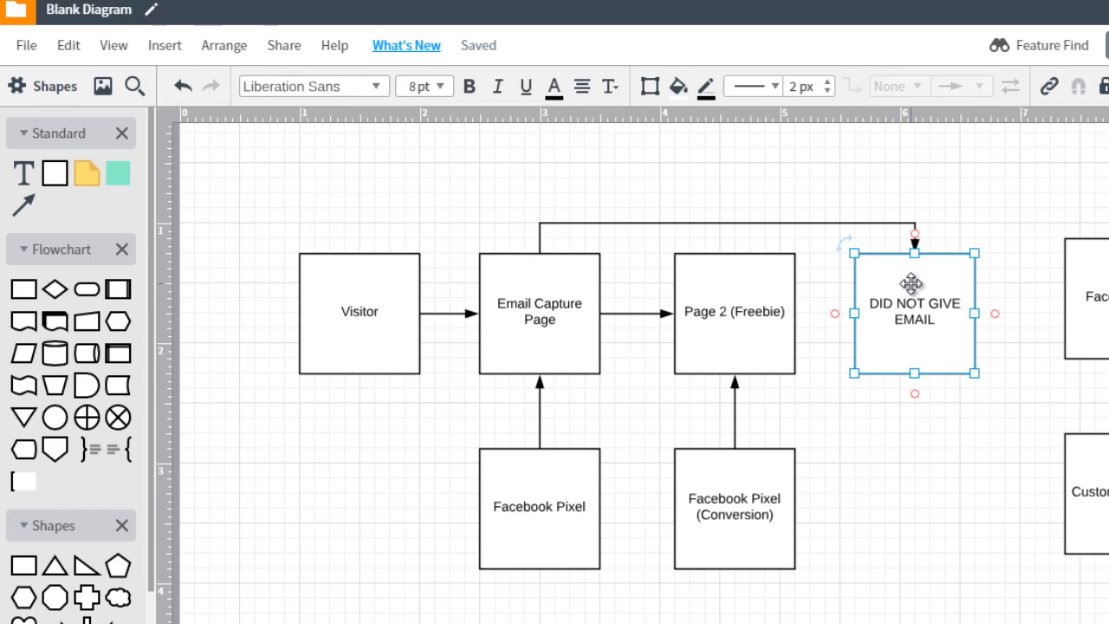
Replace "Page 2" in the Page 2 (Freebie) box with "Scenario 1:", keeping "(Freebie)" beneath it
click(702, 329)
double_click(695, 314)
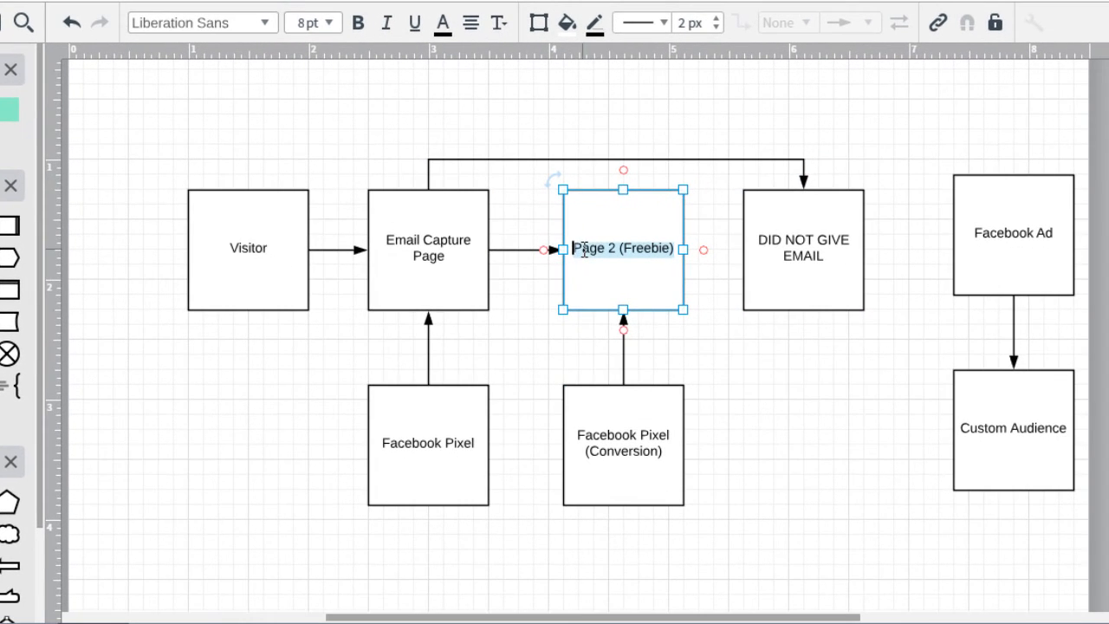
click(577, 250)
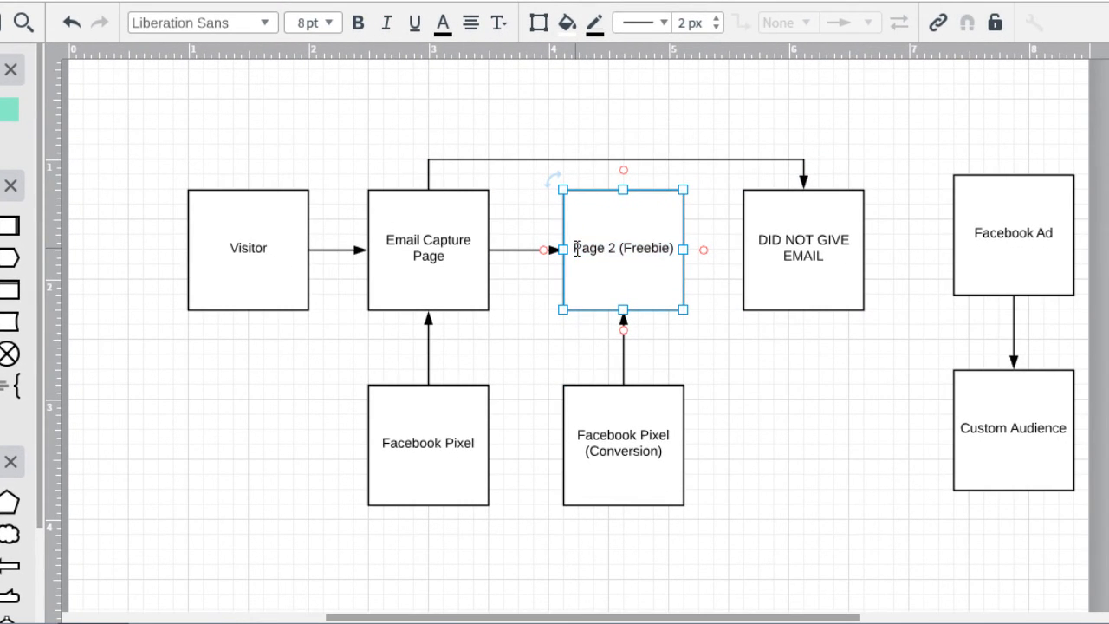
text(Scenario 1:)
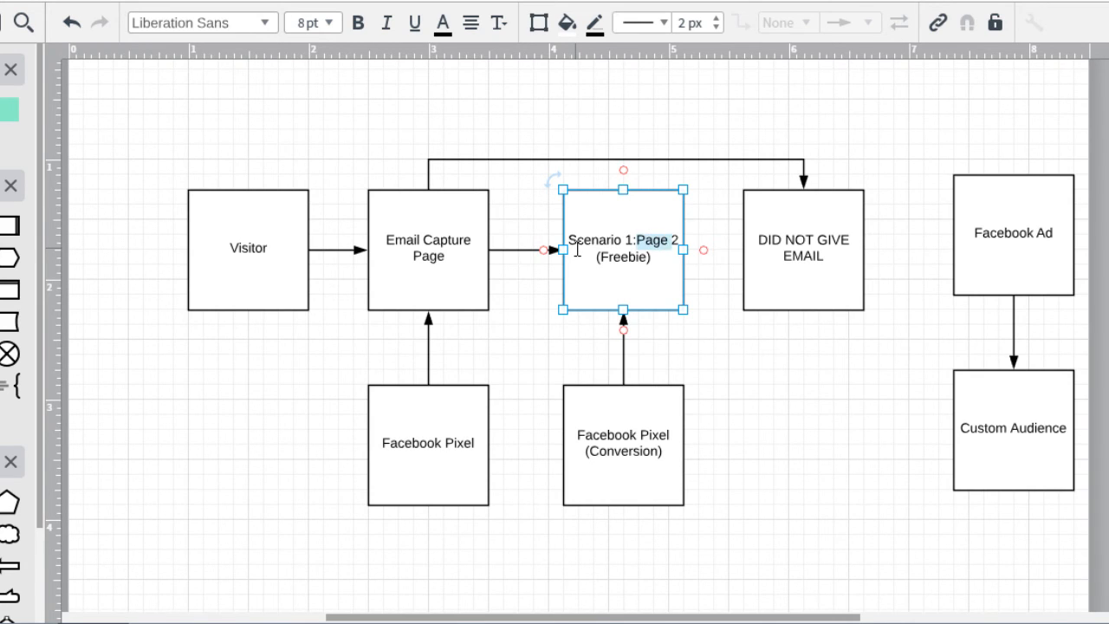
key(BackSpace)
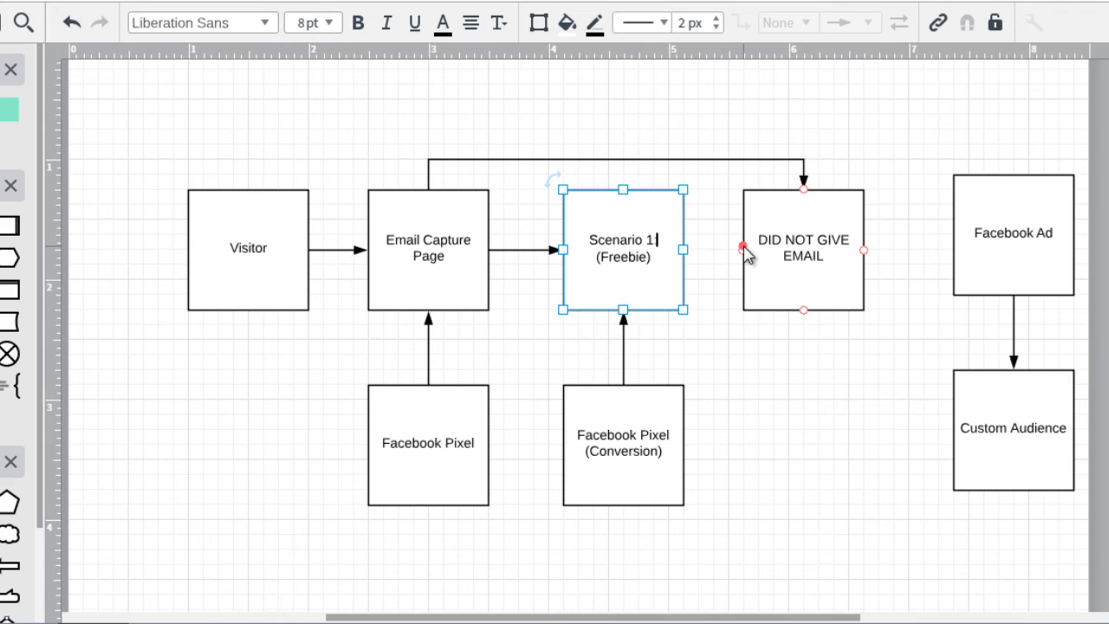
Add "Scenario 2:" on its own line above the text in the DID NOT GIVE EMAIL box
double_click(751, 242)
click(753, 243)
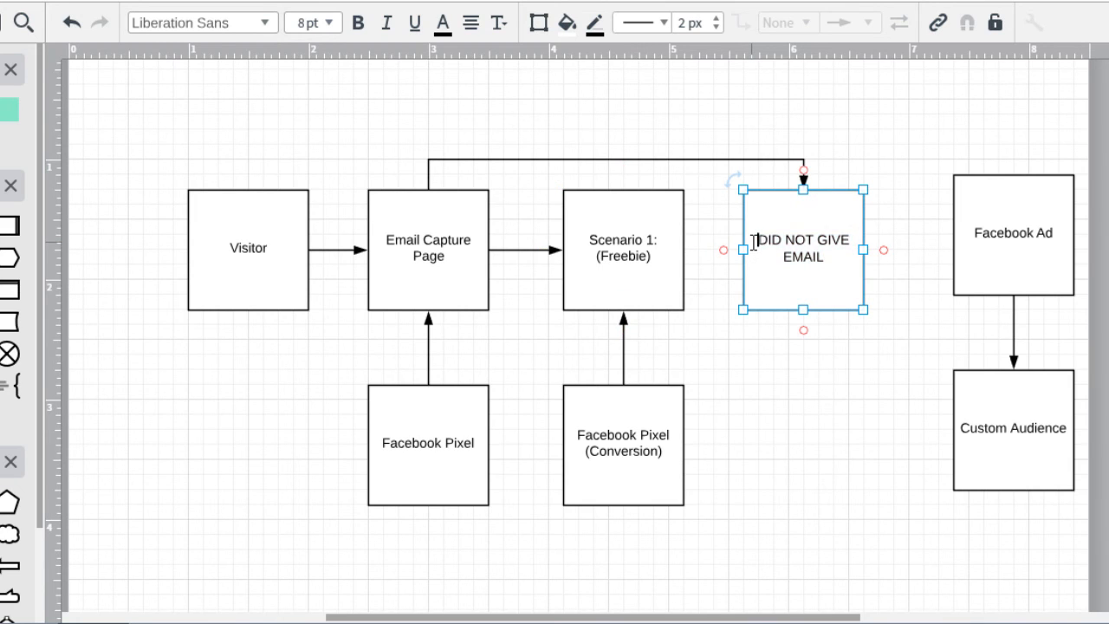
text(Scenario )
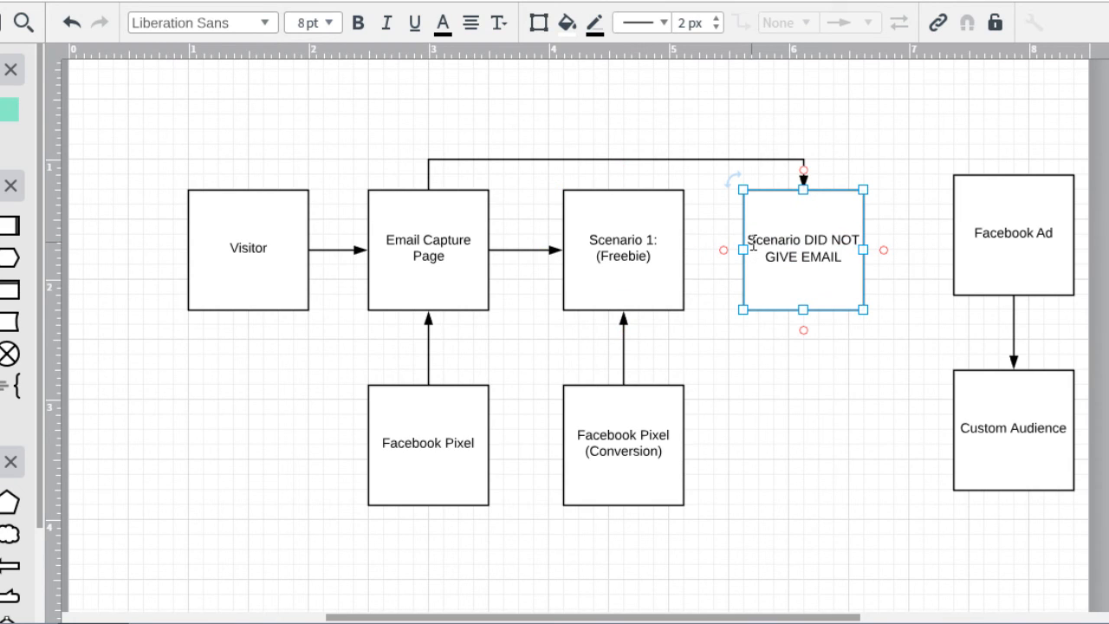
text(2)
key(Return)
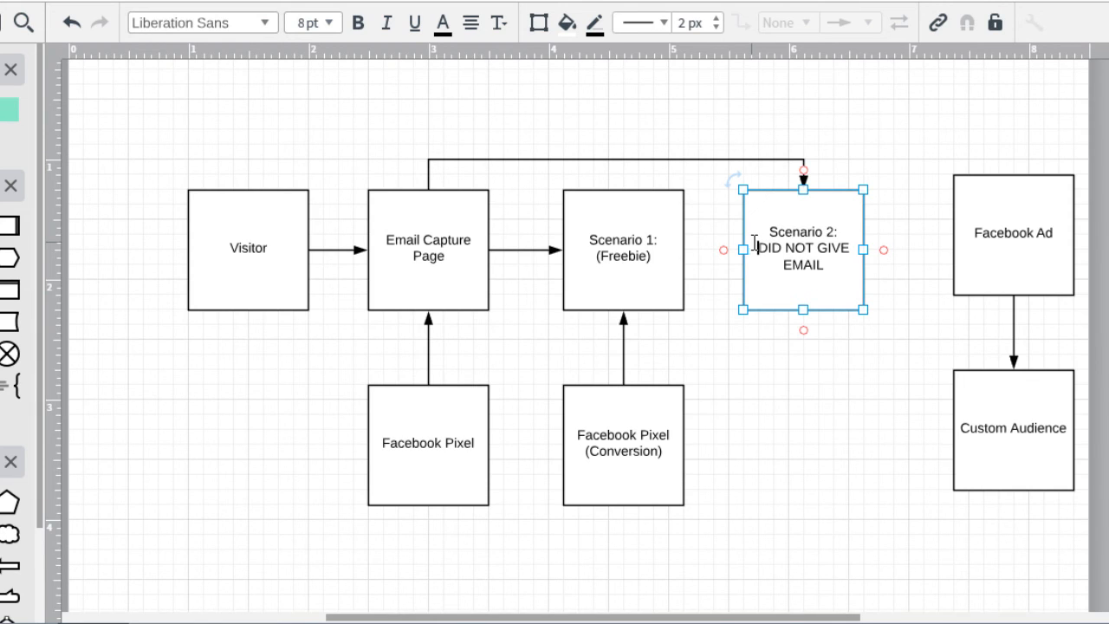
click(837, 374)
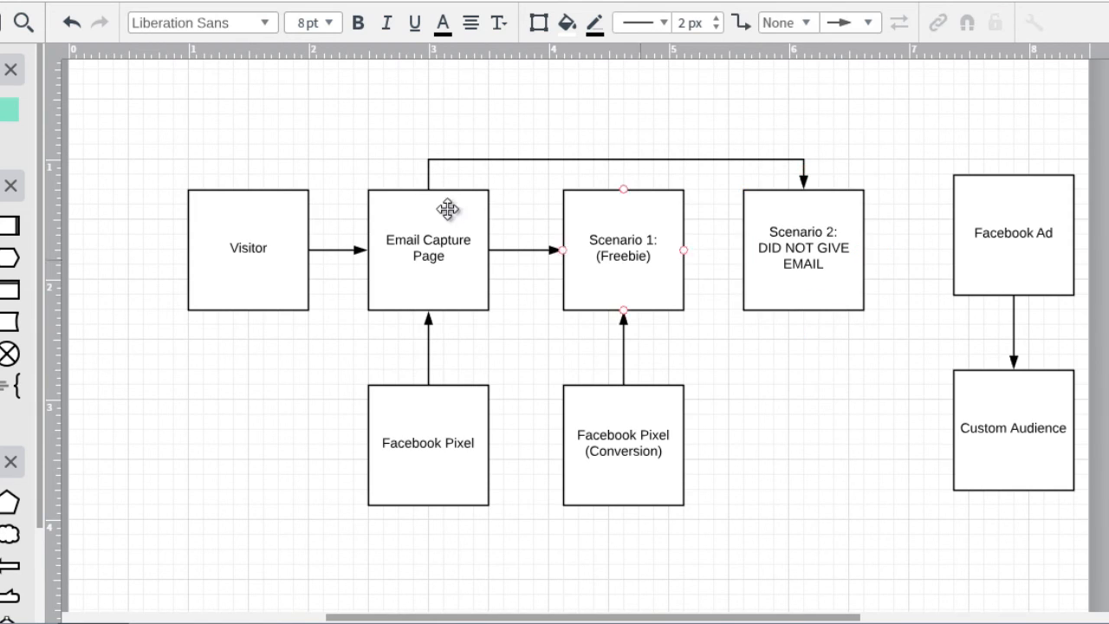
Delete the arrow connecting the Facebook Ad box to the Custom Audience box
click(439, 246)
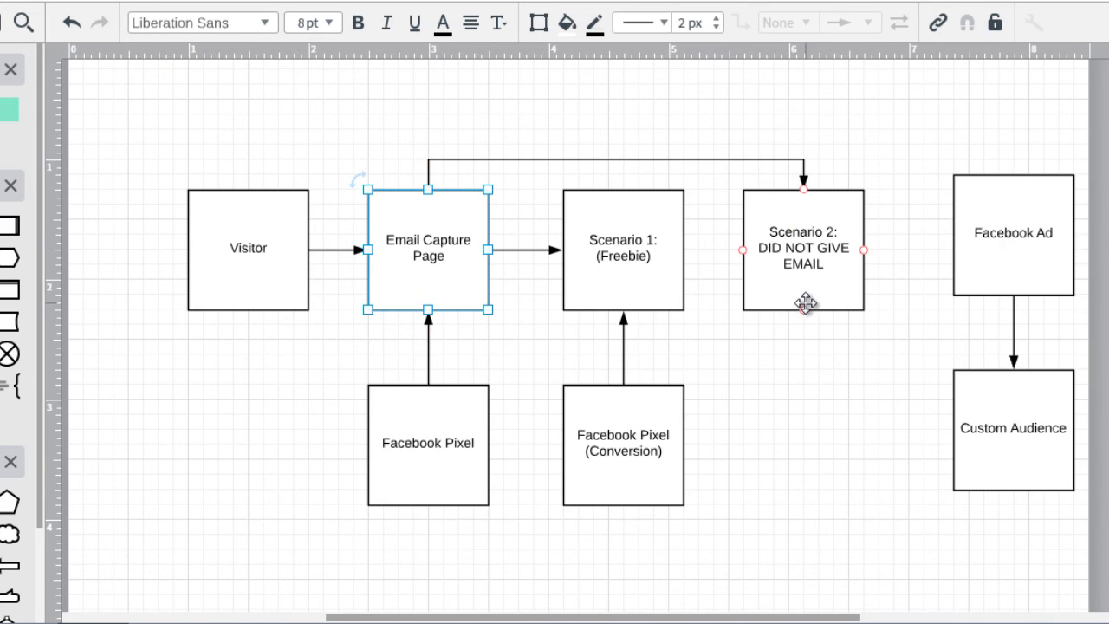
click(1010, 291)
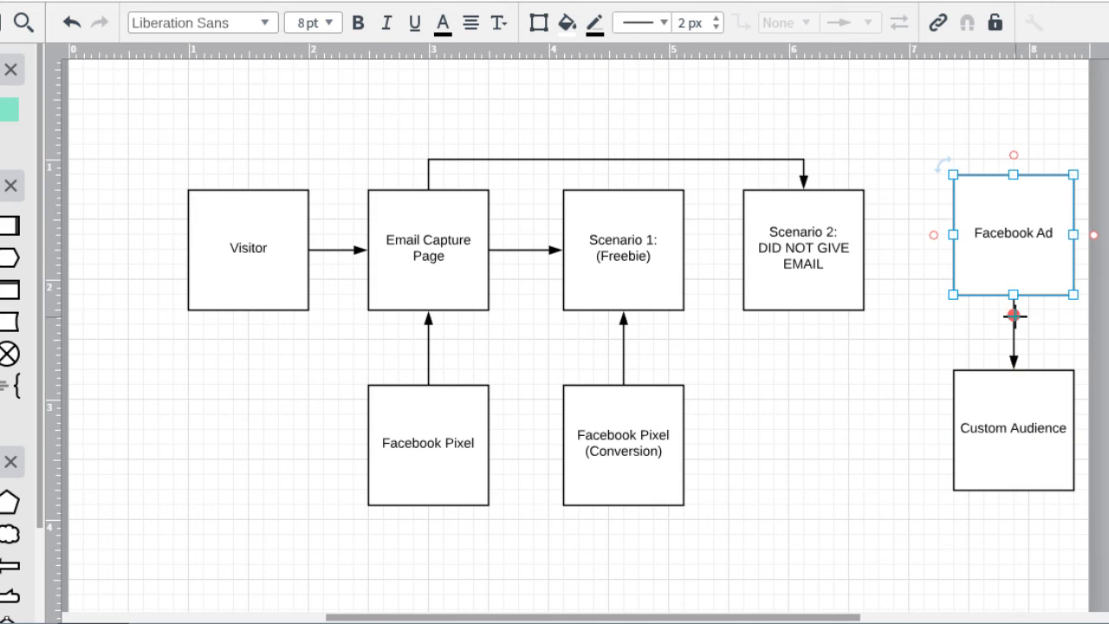
click(1012, 315)
key(Delete)
Move the Custom Audience box directly below Scenario 2 and place the Facebook Ad box lower down to its right
drag(1019, 235, 834, 540)
drag(1010, 404, 785, 415)
drag(946, 496, 1002, 509)
drag(792, 421, 803, 431)
Draw an arrow from the bottom of Scenario 2 to the top of Custom Audience, and align Facebook Ad in Custom Audience's row
click(821, 336)
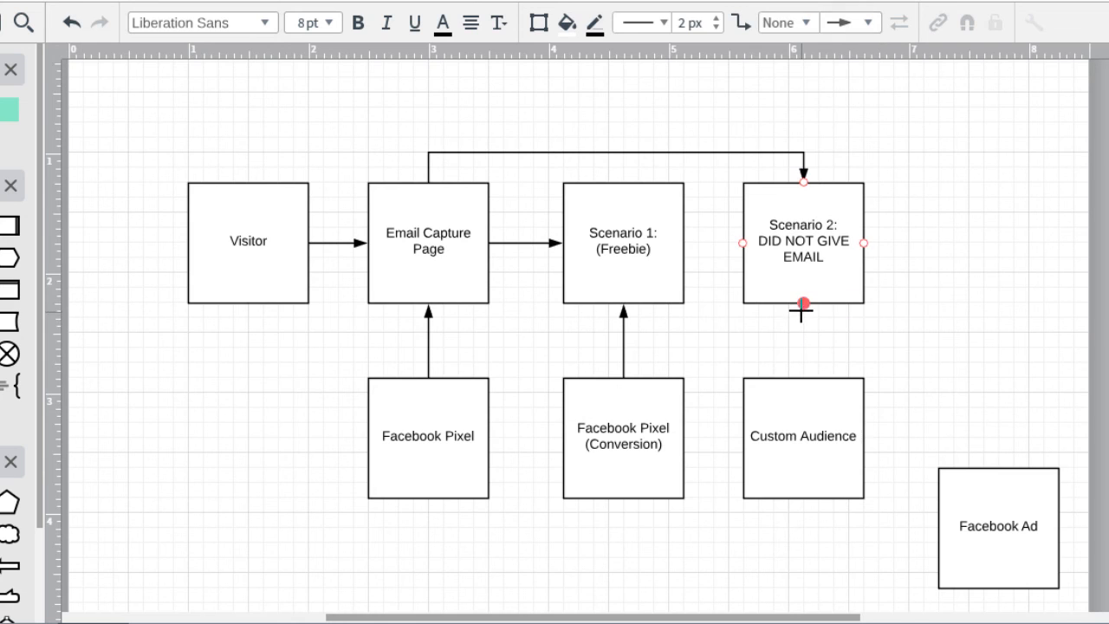
drag(802, 307, 817, 379)
drag(996, 493, 979, 398)
click(798, 274)
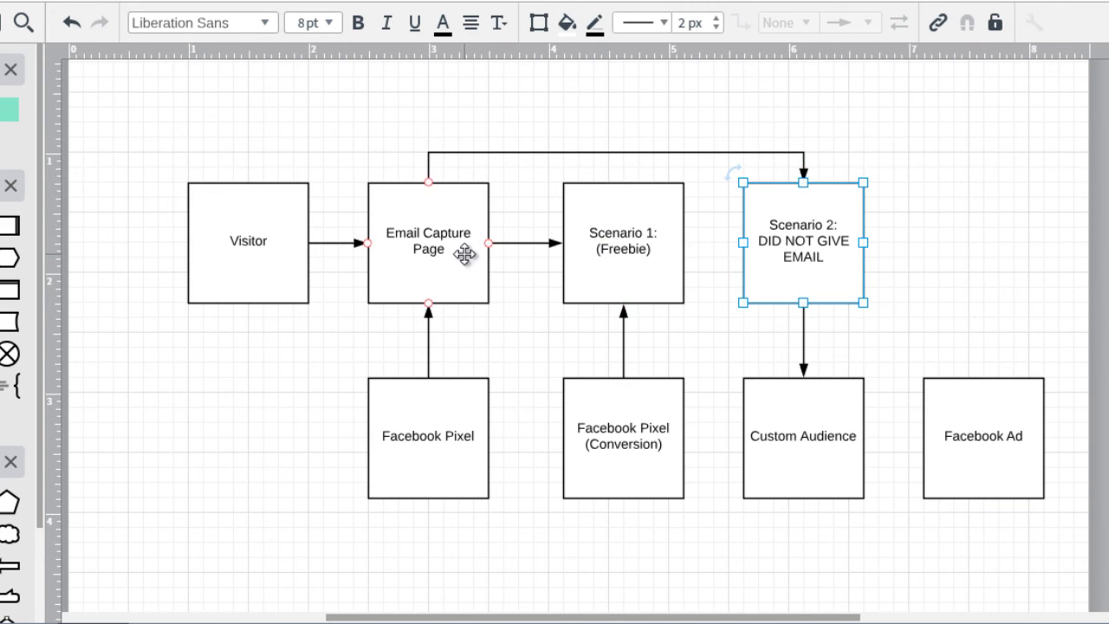
click(433, 233)
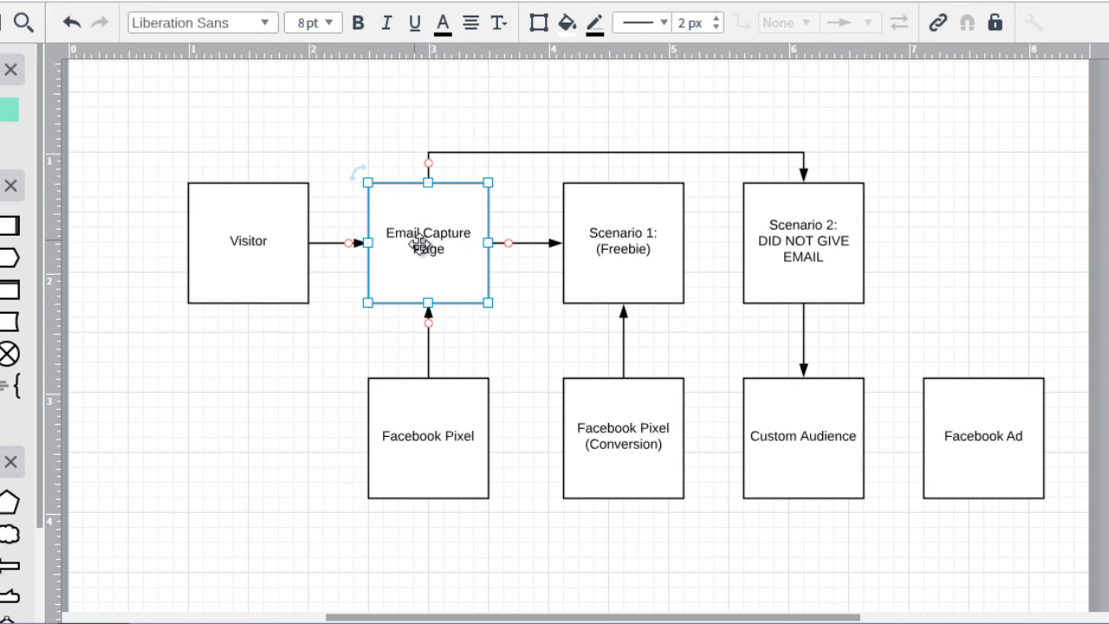
click(625, 240)
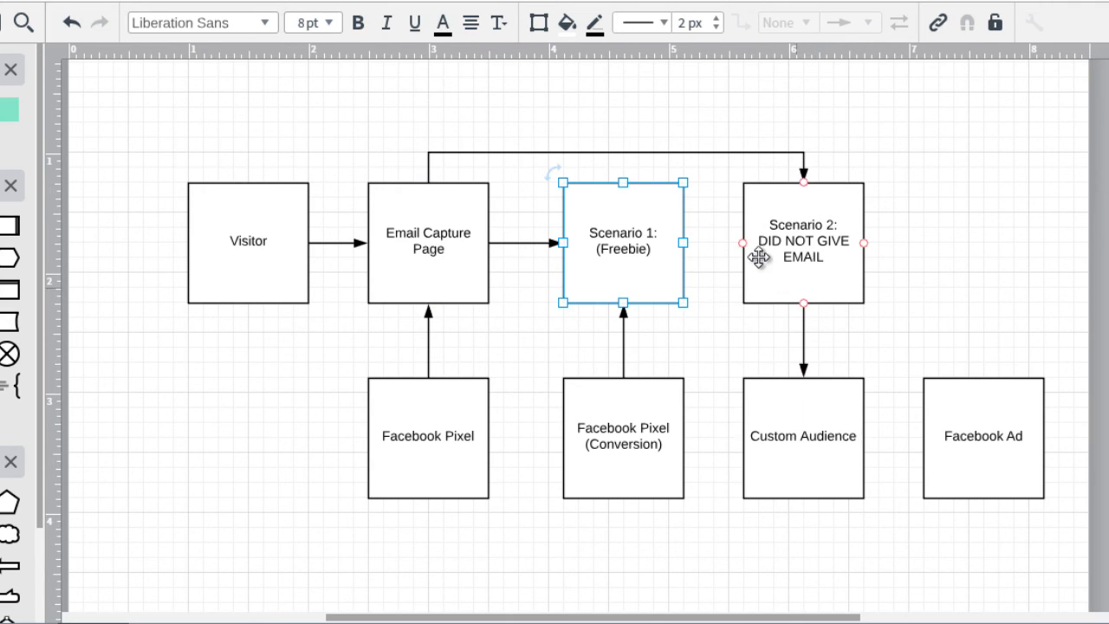
click(444, 255)
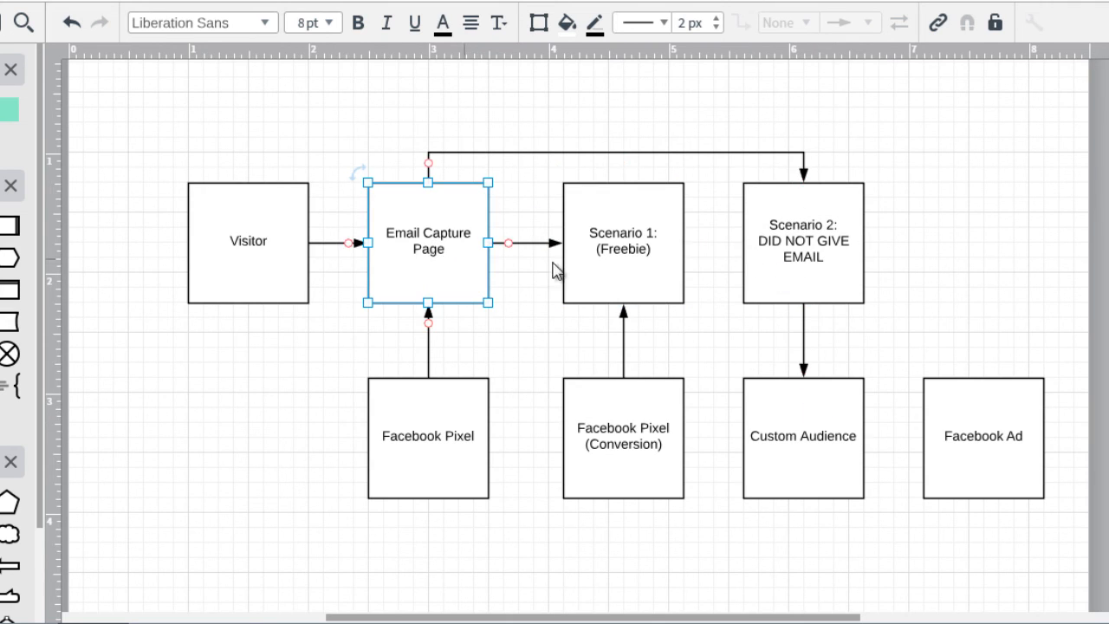
click(602, 276)
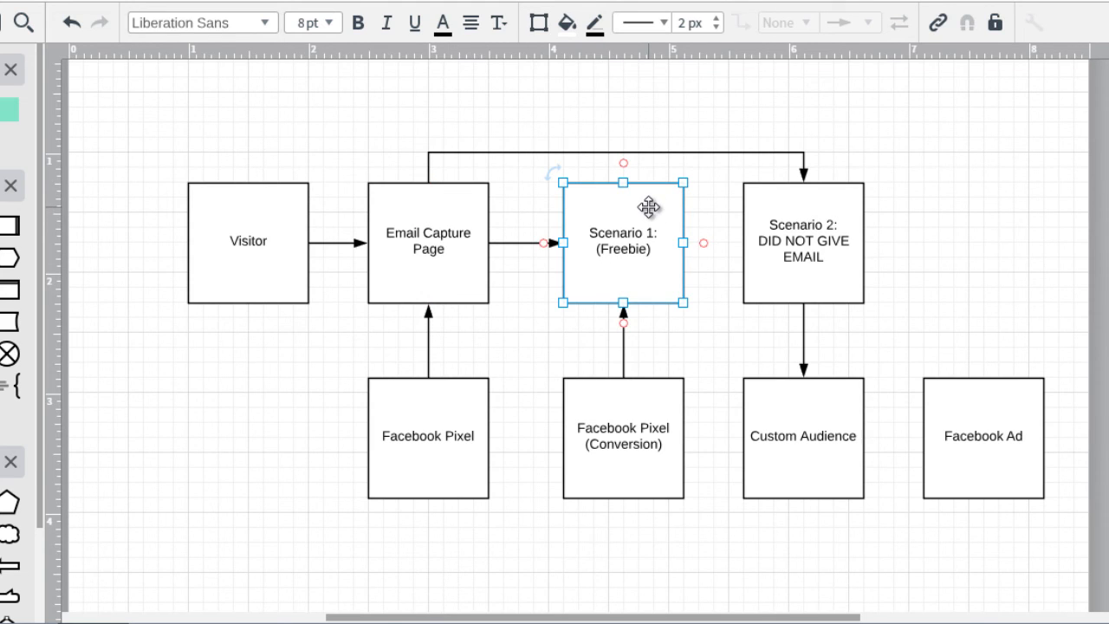
click(956, 195)
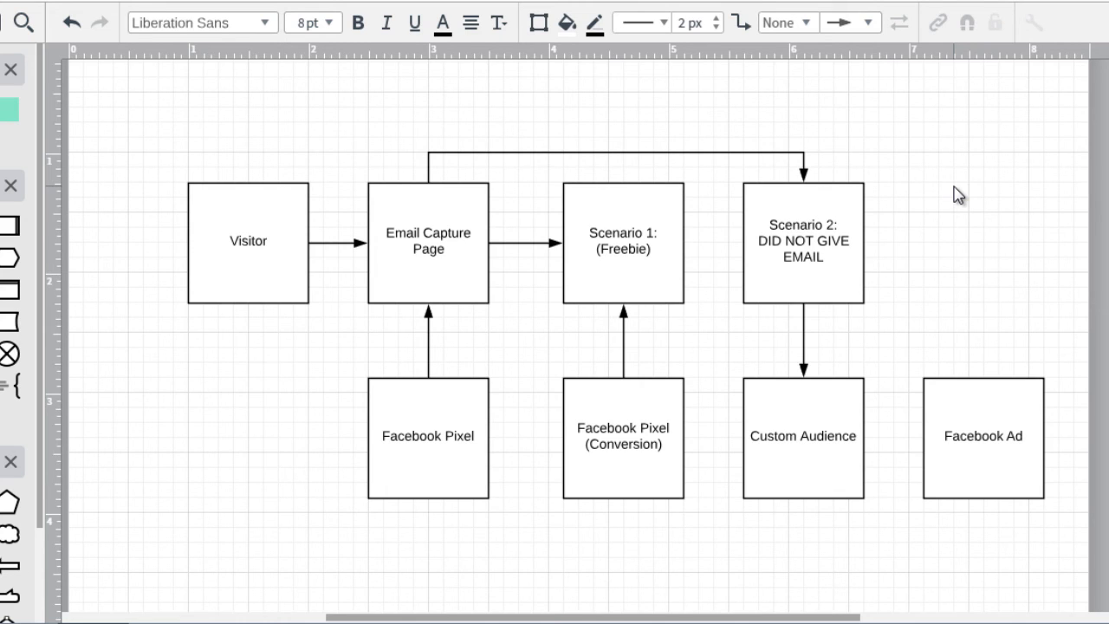
Move the Facebook Ad box slightly closer to Custom Audience and draw an arrow from Custom Audience's right edge to it
drag(966, 397, 951, 397)
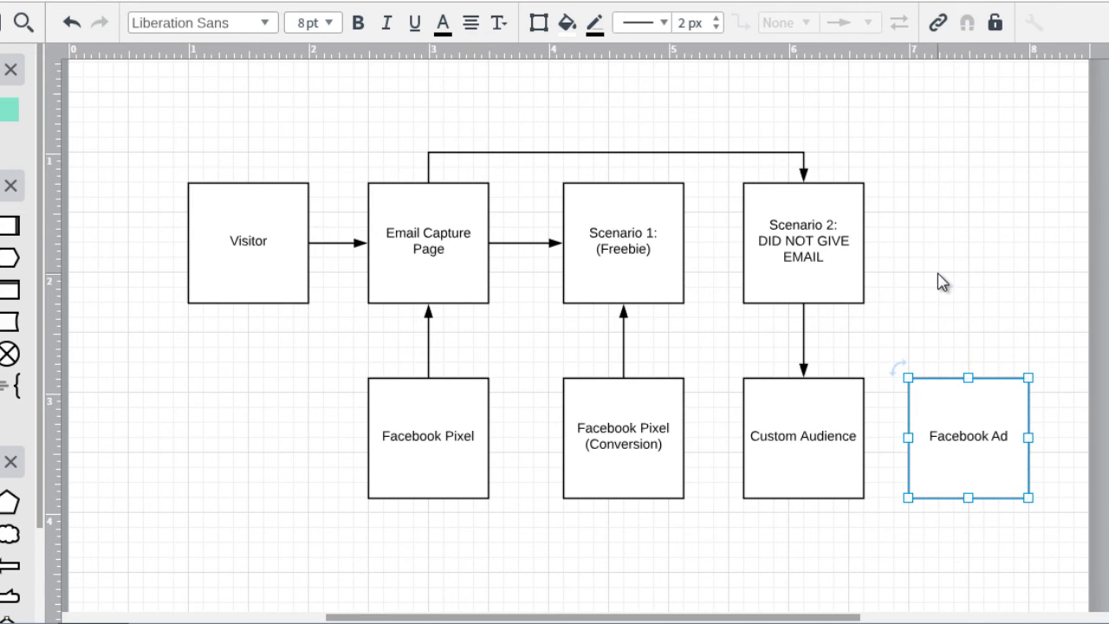
click(938, 274)
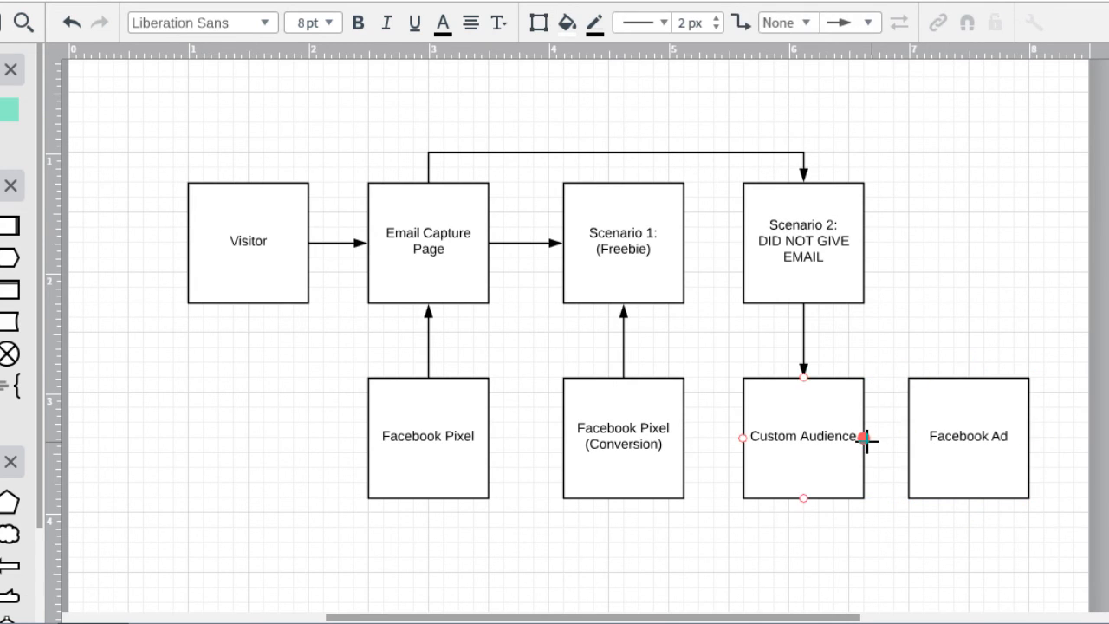
drag(863, 438, 908, 436)
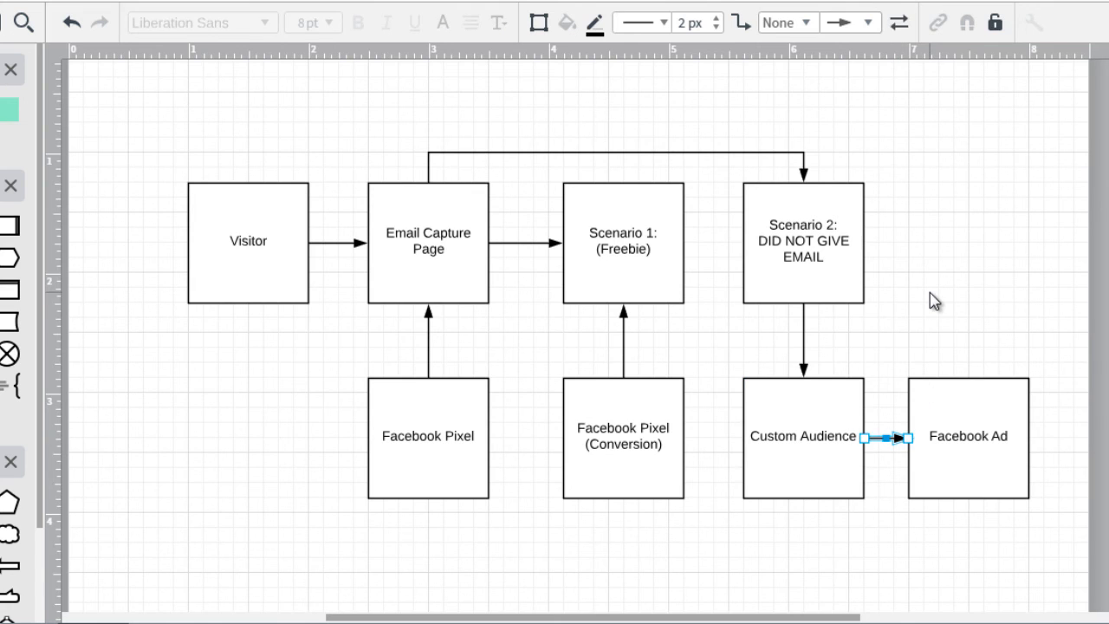